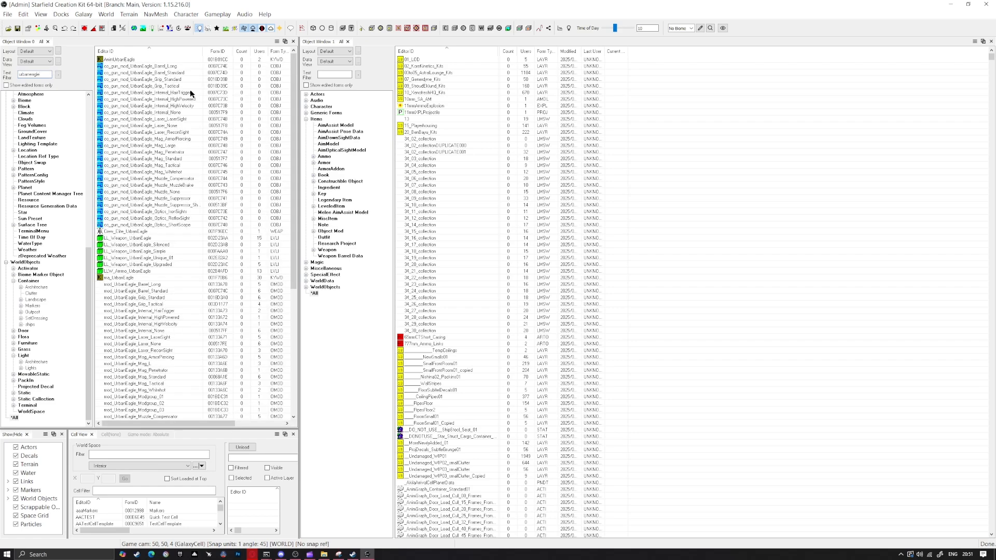
Open the UrbanEagle weapon record and change both its ID and its name to Pistolero
{"action": "scroll", "coordinate": [112, 147], "scroll_direction": "down", "scroll_amount": 10}
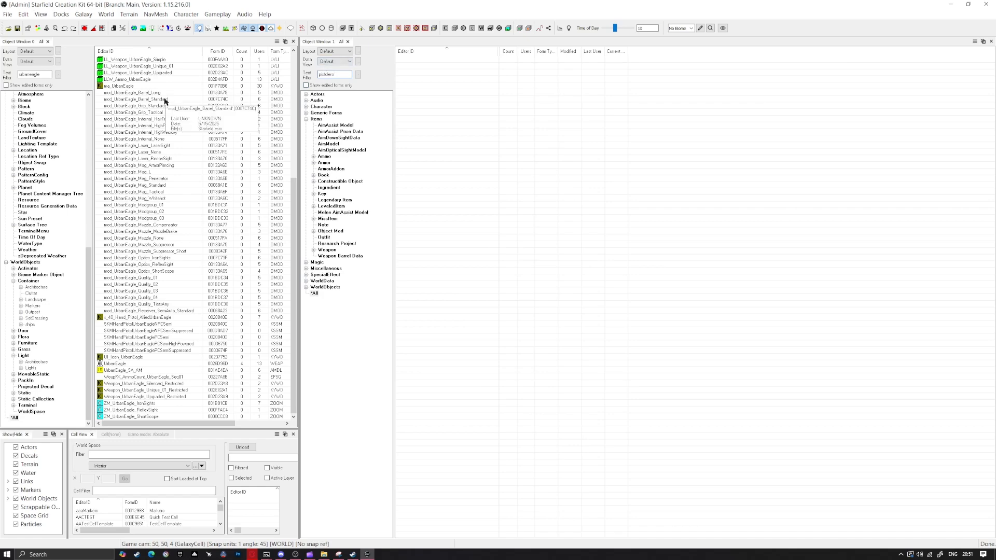
{"action": "right_click", "coordinate": [118, 365]}
{"action": "left_click", "coordinate": [116, 365]}
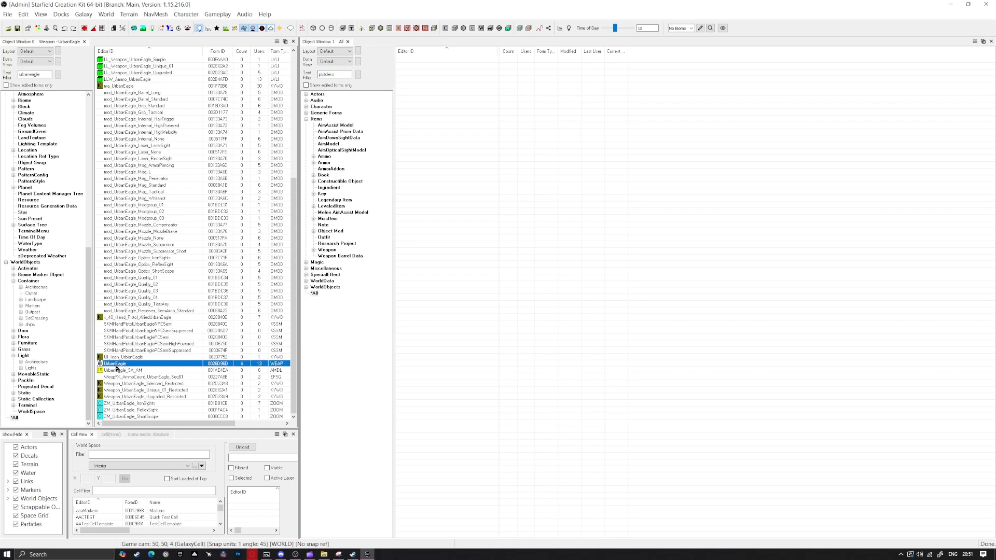
{"action": "double_click", "coordinate": [116, 366]}
{"action": "left_click_drag", "start_coordinate": [261, 31], "coordinate": [154, 23]}
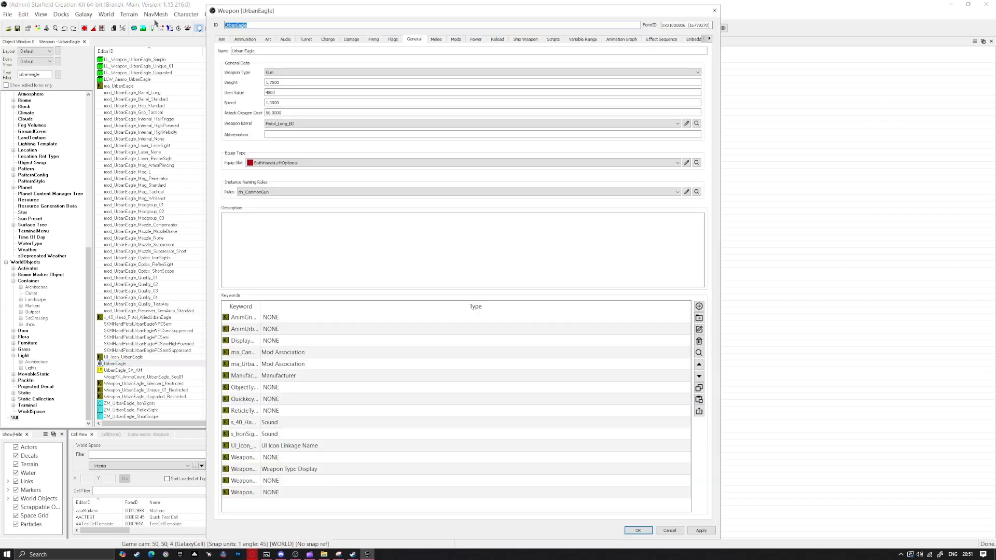
{"action": "type", "text": "Pistolero"}
{"action": "key", "text": "Tab"}
{"action": "type", "text": "Pi"}
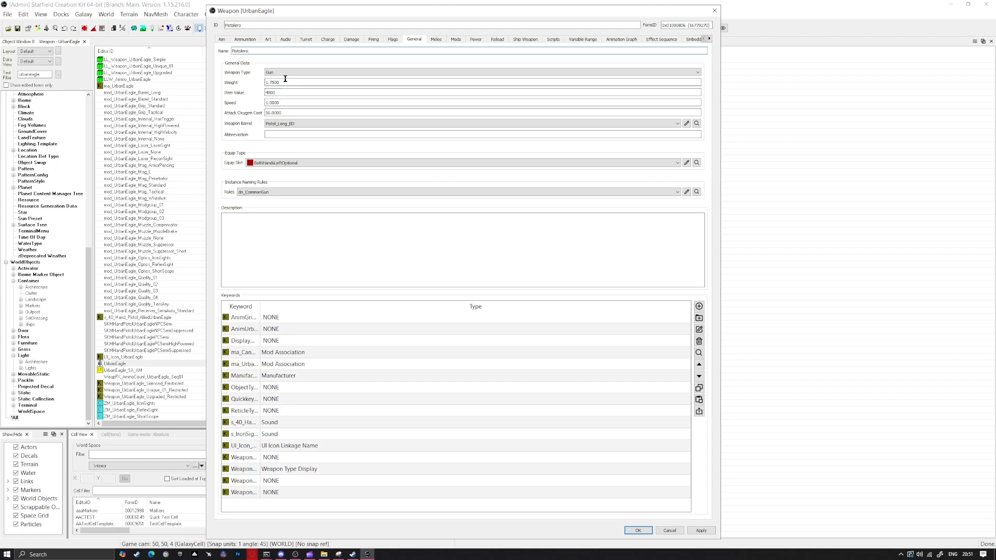
Create the keyword ma_Pistolero as a new form from ma_UrbanEagle, and set the weapon's item value to 4800
{"action": "double_click", "coordinate": [260, 307]}
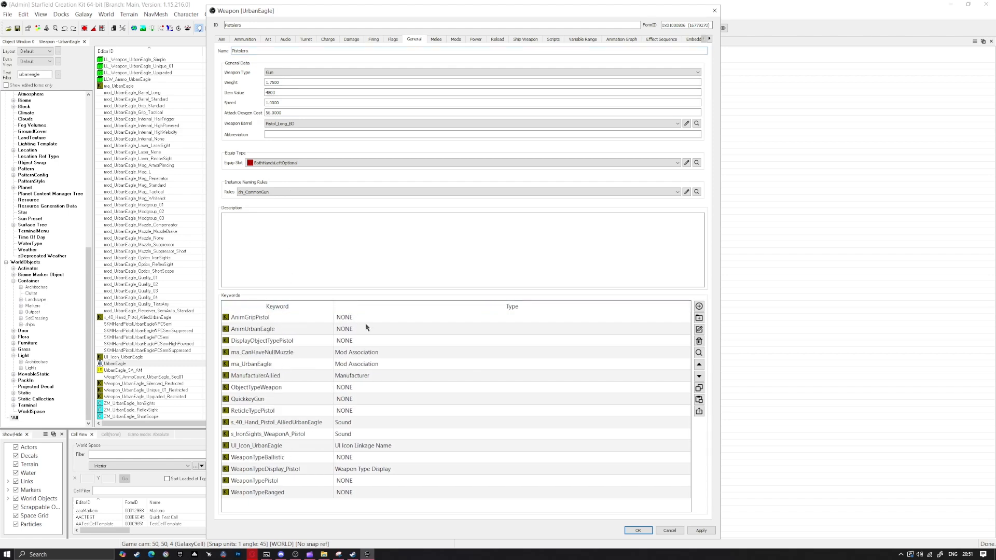
{"action": "left_click", "coordinate": [257, 368]}
{"action": "double_click", "coordinate": [257, 369]}
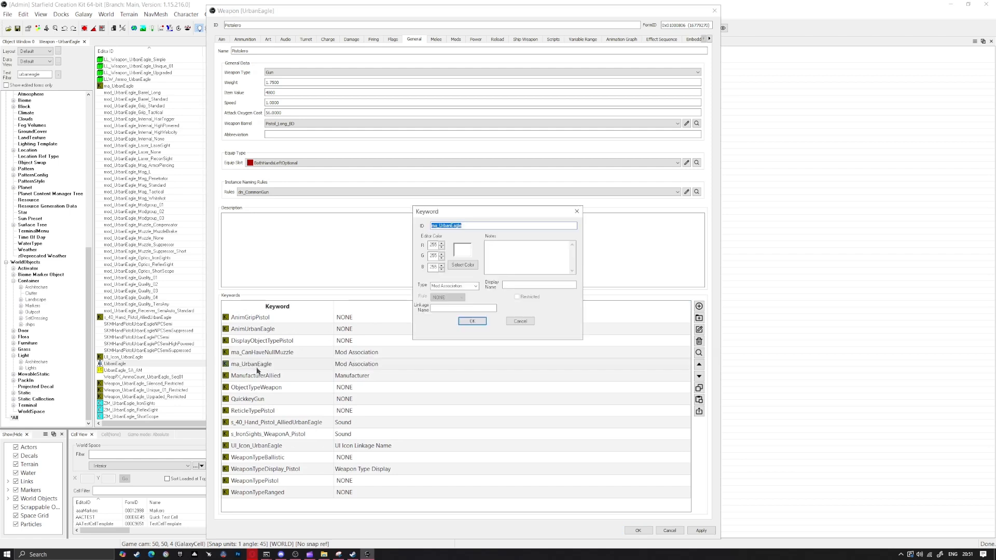
{"action": "left_click", "coordinate": [469, 226]}
{"action": "left_click", "coordinate": [472, 321]}
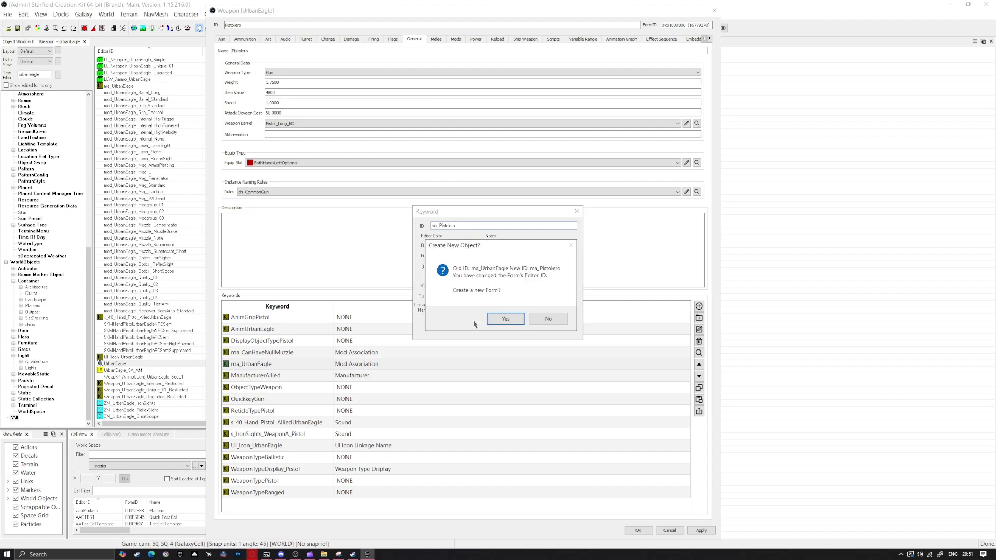
{"action": "left_click", "coordinate": [506, 319]}
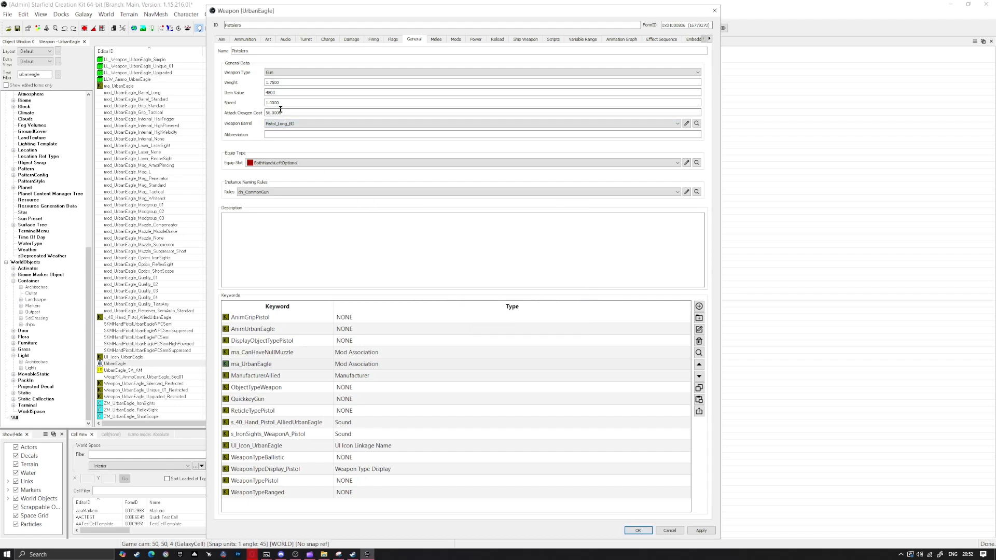
{"action": "left_click_drag", "start_coordinate": [275, 92], "coordinate": [211, 92]}
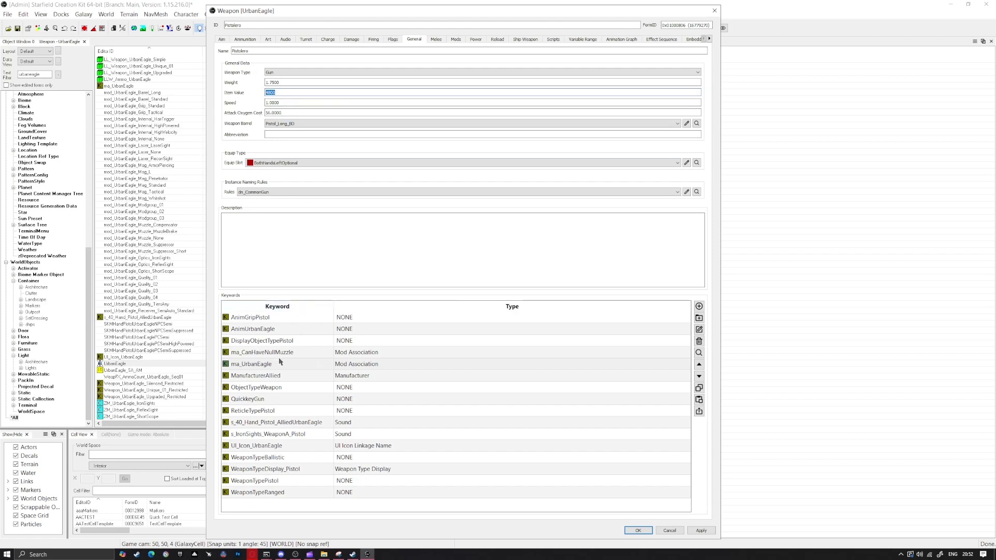
Replace the s_40_Hand_Pistol_AlliedUrbanEagle sound keyword with s_40_Hand_Rifle_HardTarget in the weapon's keyword list
{"action": "left_click", "coordinate": [260, 436]}
{"action": "left_click", "coordinate": [301, 423]}
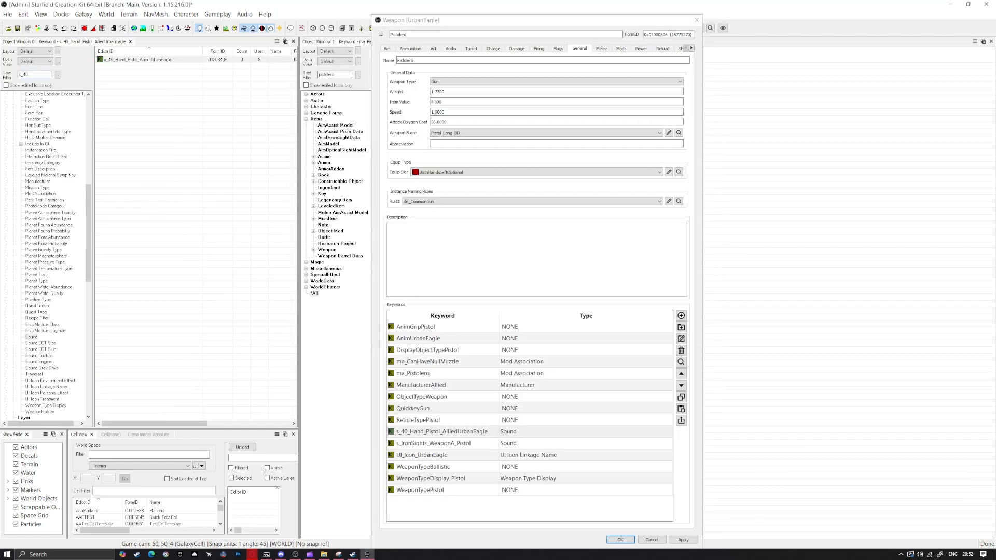
{"action": "key", "text": "BackSpace"}
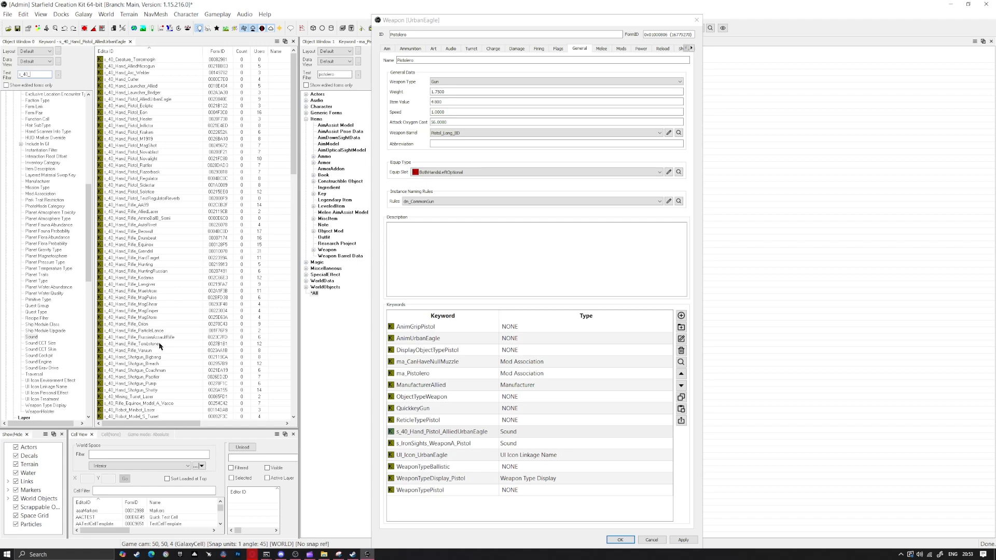
{"action": "scroll", "coordinate": [175, 270], "scroll_direction": "down", "scroll_amount": 8}
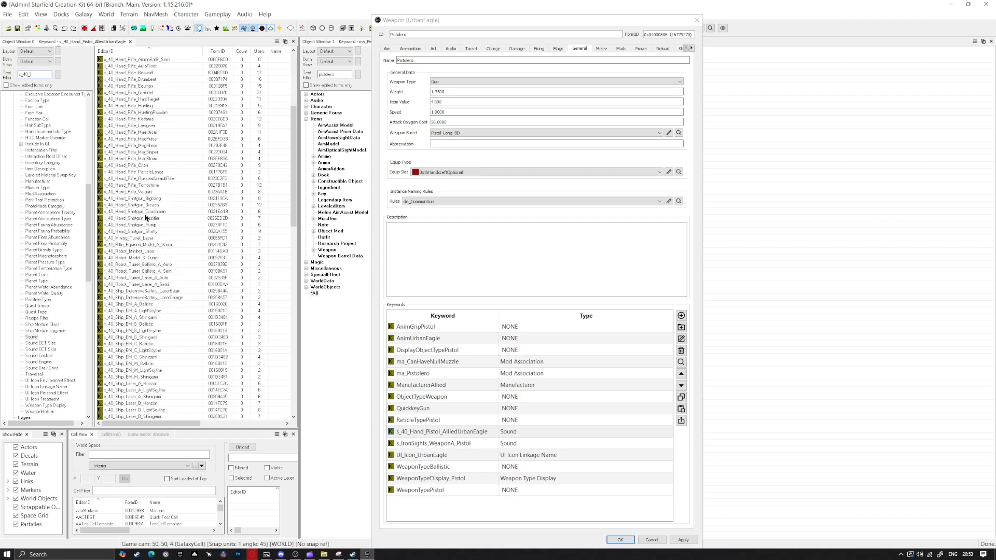
{"action": "left_click_drag", "start_coordinate": [158, 99], "coordinate": [438, 509]}
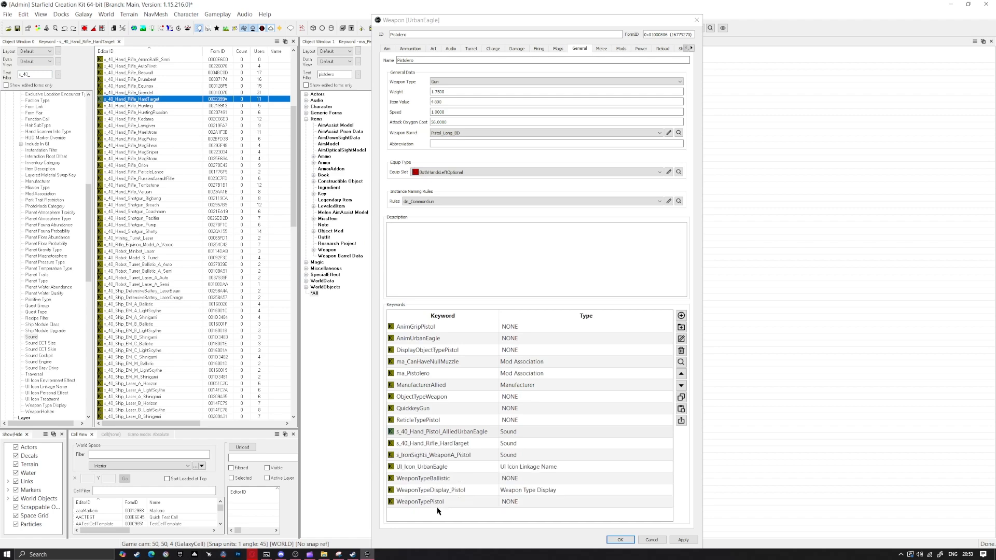
{"action": "left_click", "coordinate": [437, 434]}
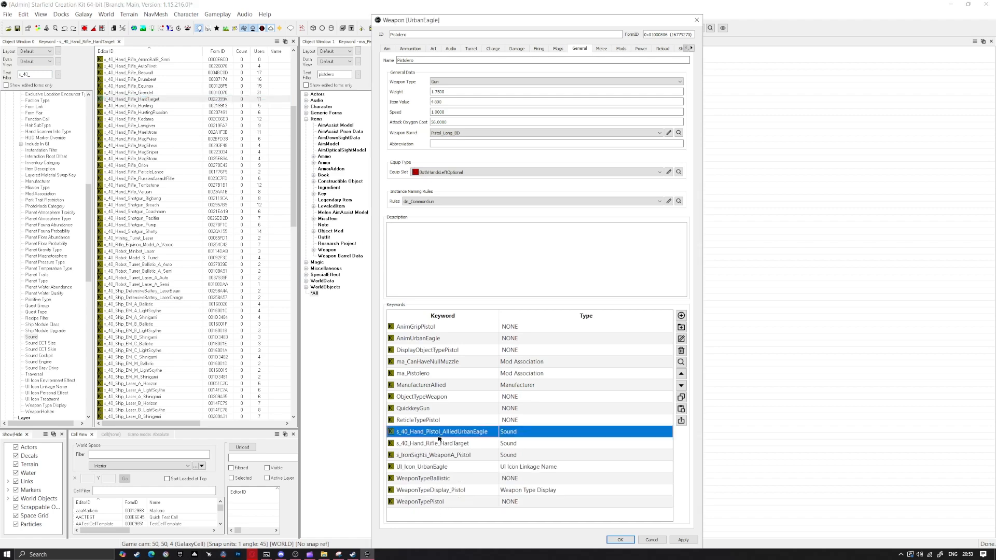
{"action": "left_click", "coordinate": [681, 350]}
Change the ManufacturerAllied keyword's ID to ManufacturerPistolero and give it a Pistol Manufacturing display name
{"action": "double_click", "coordinate": [467, 385]}
{"action": "left_click", "coordinate": [475, 224]}
{"action": "key", "text": "BackSpace"}
{"action": "key", "text": "BackSpace"}
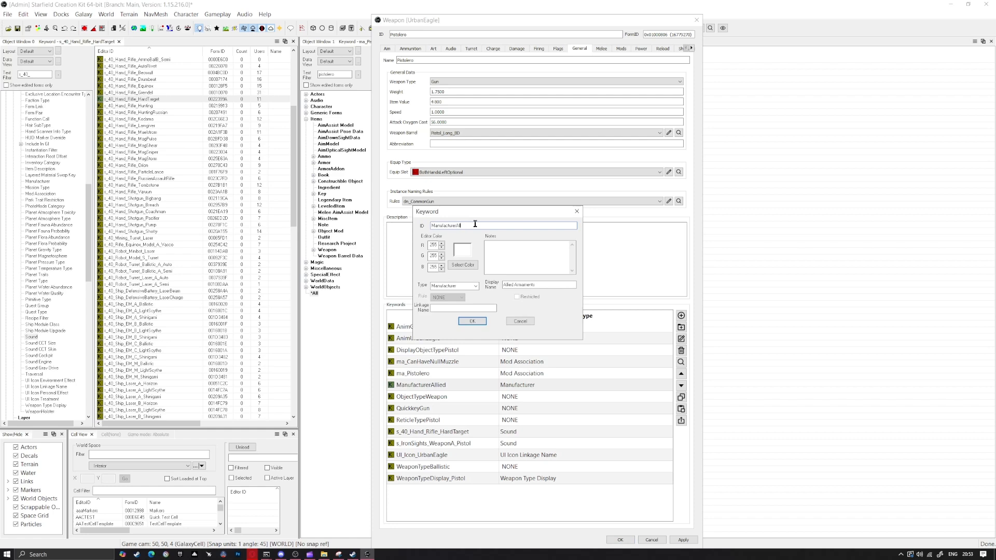
{"action": "left_click", "coordinate": [553, 285]}
{"action": "key", "text": "BackSpace"}
{"action": "key", "text": "BackSpace"}
{"action": "key", "text": "BackSpace"}
{"action": "key", "text": "BackSpace"}
{"action": "key", "text": "BackSpace"}
{"action": "key", "text": "BackSpace"}
{"action": "key", "text": "BackSpace"}
{"action": "key", "text": "BackSpace"}
{"action": "key", "text": "BackSpace"}
{"action": "key", "text": "BackSpace"}
{"action": "key", "text": "BackSpace"}
{"action": "key", "text": "BackSpace"}
{"action": "key", "text": "BackSpace"}
{"action": "key", "text": "BackSpace"}
{"action": "key", "text": "BackSpace"}
{"action": "key", "text": "BackSpace"}
{"action": "type", "text": "Pistol Manufacturing C"}
{"action": "left_click", "coordinate": [471, 321]}
Edit the weapon's ammo capacity and its base damage
{"action": "left_click", "coordinate": [410, 49]}
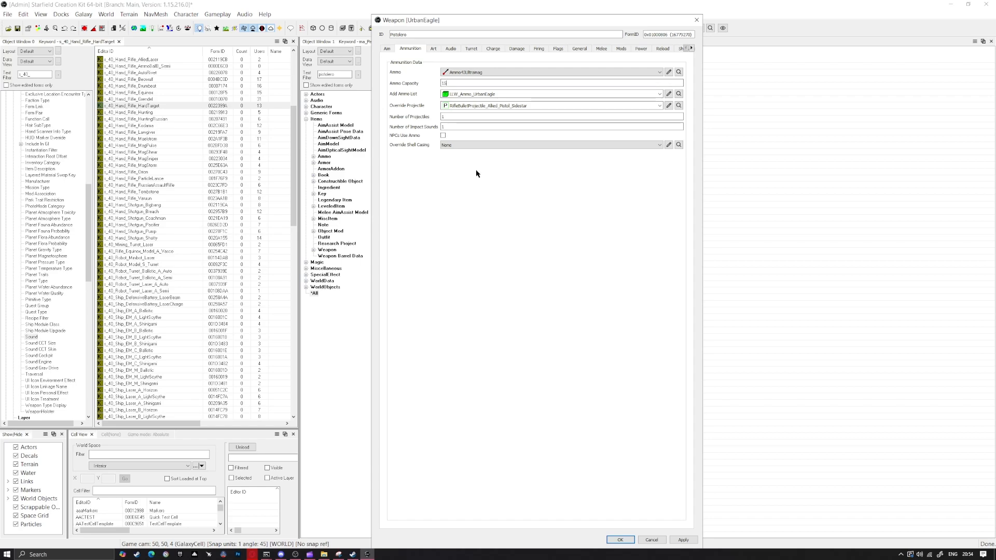
{"action": "left_click", "coordinate": [449, 48]}
{"action": "left_click", "coordinate": [492, 49]}
{"action": "left_click", "coordinate": [516, 49]}
{"action": "left_click", "coordinate": [466, 81]}
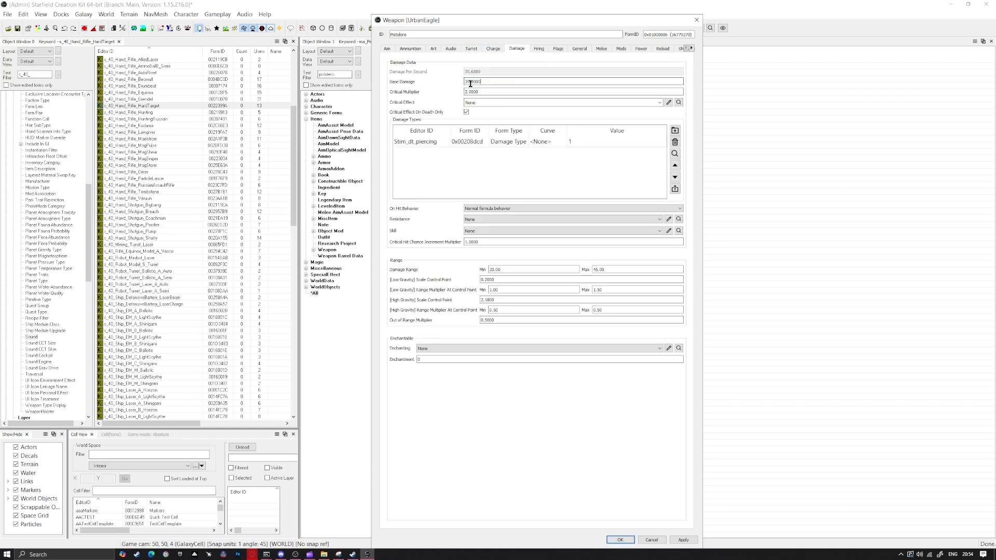
Set the weapon's firing speed to 3
{"action": "left_click", "coordinate": [539, 49]}
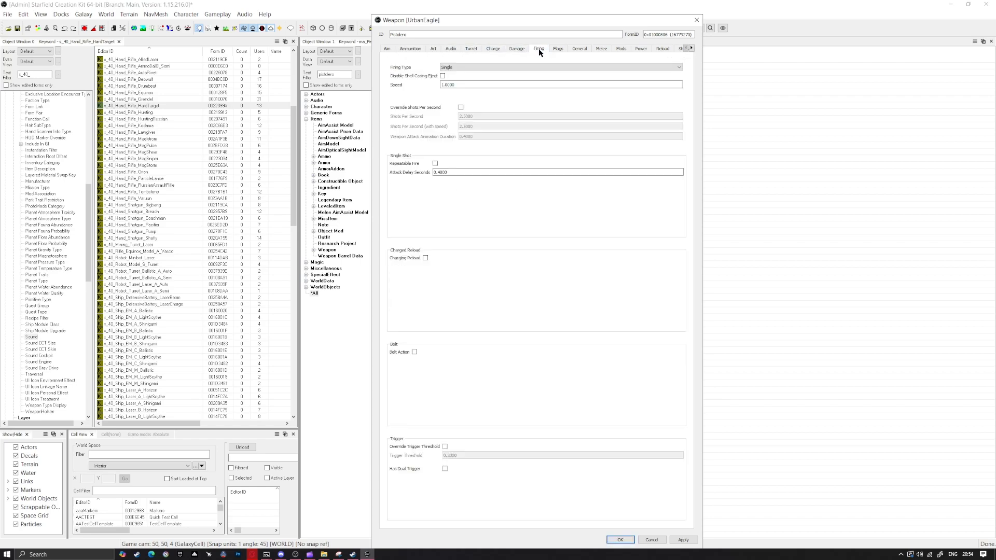
{"action": "double_click", "coordinate": [449, 85]}
{"action": "type", "text": "3"}
Delete the Fallback template entry from the weapon's mods
{"action": "left_click", "coordinate": [580, 48]}
{"action": "left_click", "coordinate": [601, 48]}
{"action": "left_click", "coordinate": [621, 48]}
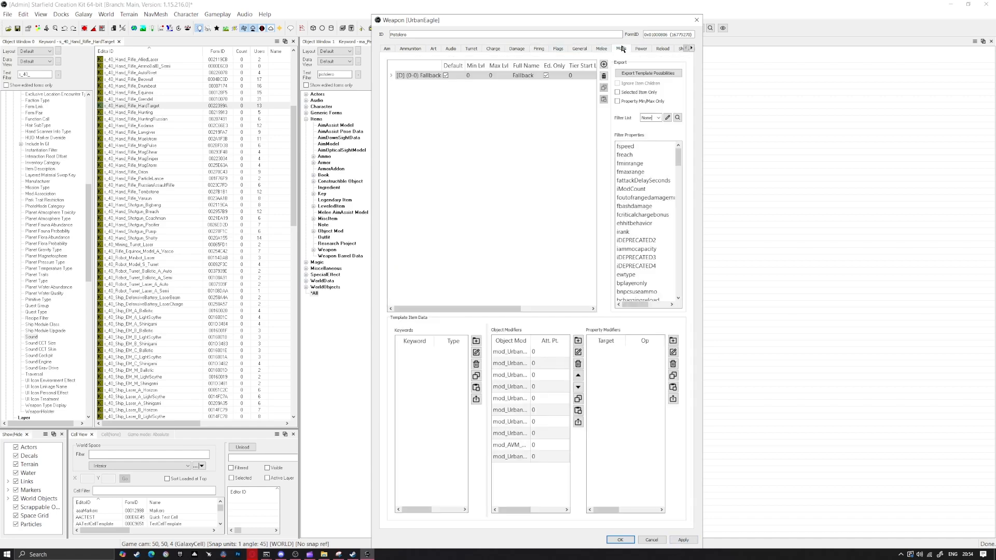
{"action": "left_click", "coordinate": [586, 77]}
{"action": "left_click", "coordinate": [602, 76]}
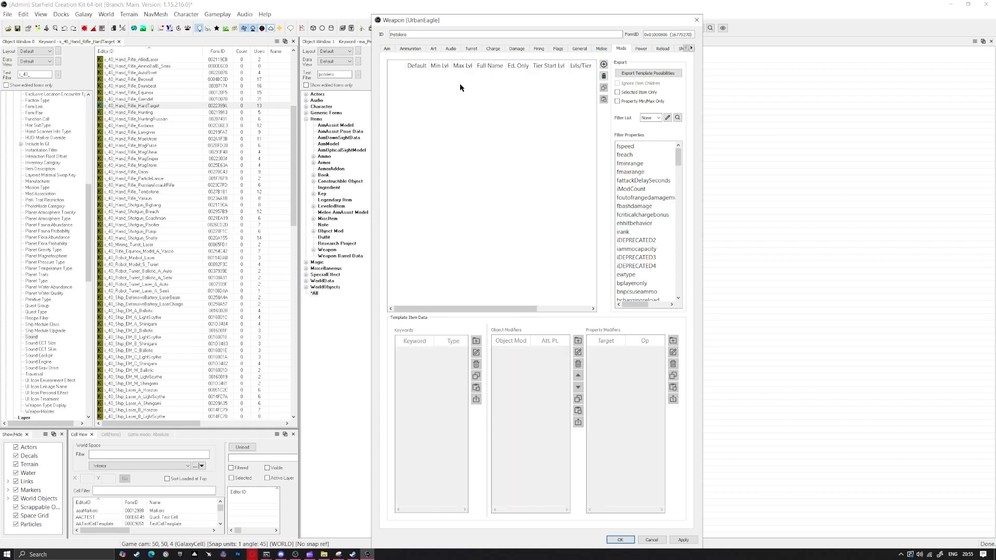
Change the first value in the weapon's reload settings, and save the record as the new Pistolero weapon
{"action": "left_click", "coordinate": [641, 49]}
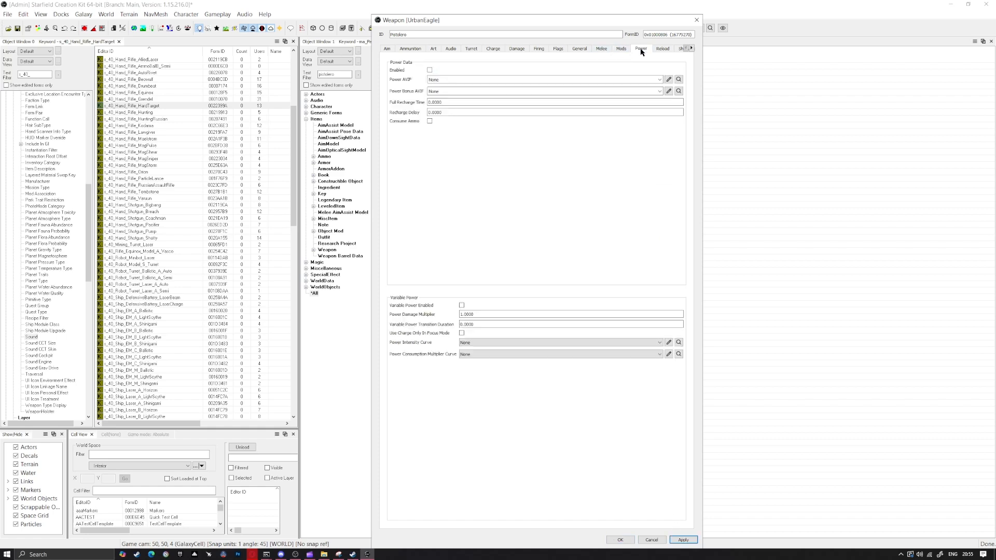
{"action": "left_click", "coordinate": [662, 50]}
{"action": "left_click_drag", "start_coordinate": [488, 72], "coordinate": [447, 72]}
{"action": "type", "text": "0"}
{"action": "left_click", "coordinate": [684, 540]}
{"action": "left_click", "coordinate": [621, 540]}
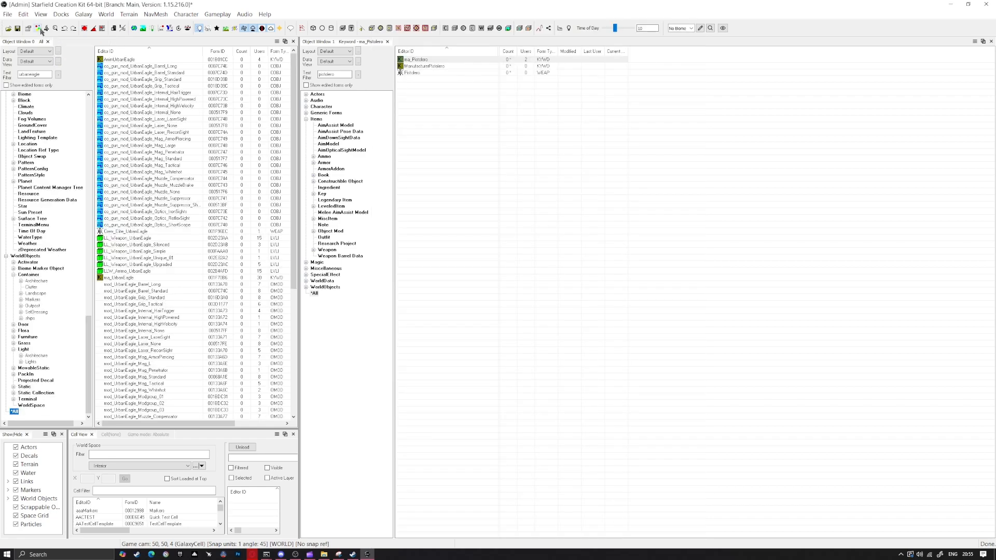
Open the Material Editor and create a Standard1Layer material named Pistolero
{"action": "left_click", "coordinate": [39, 28]}
{"action": "left_click_drag", "start_coordinate": [430, 204], "coordinate": [527, 133]}
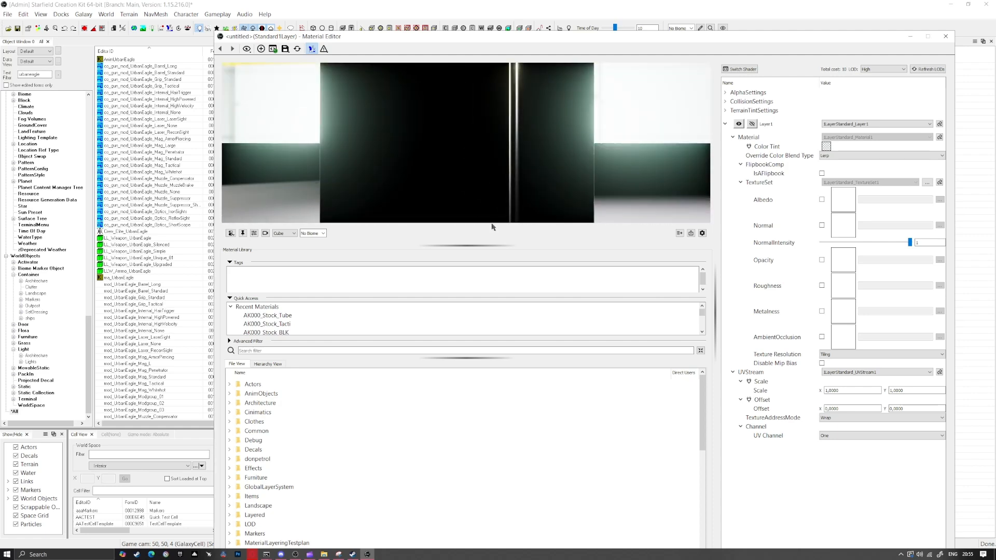
{"action": "left_click", "coordinate": [261, 48]}
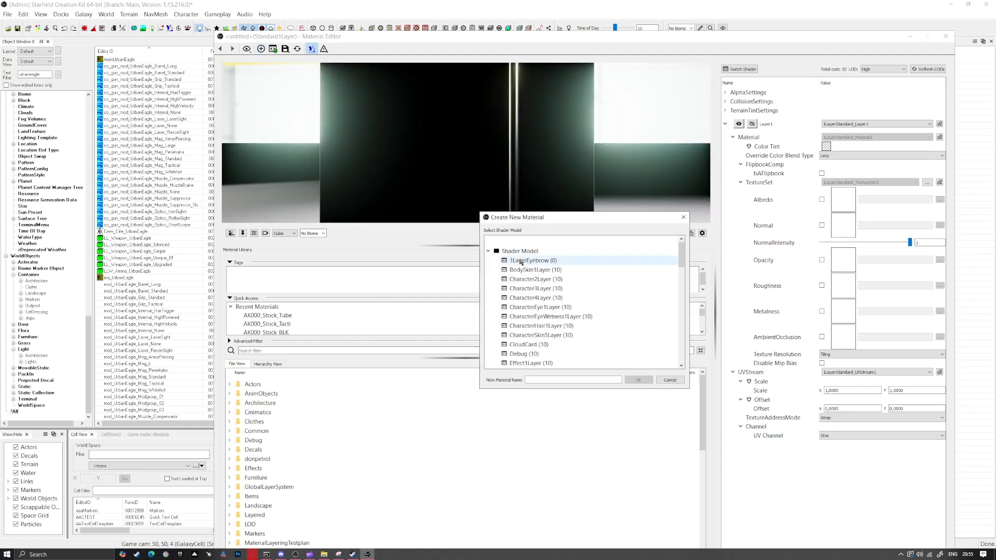
{"action": "scroll", "coordinate": [539, 291], "scroll_direction": "down", "scroll_amount": 8}
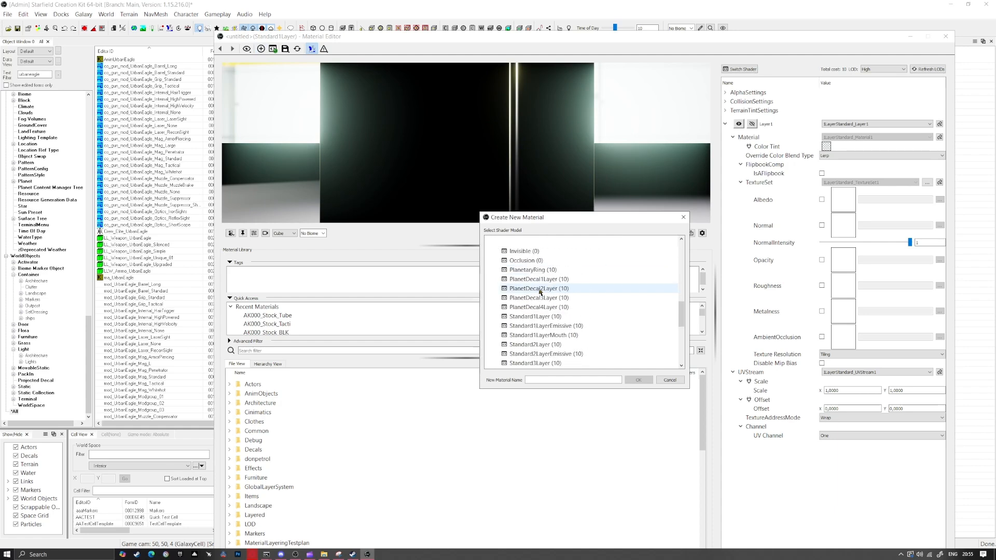
{"action": "left_click", "coordinate": [559, 317]}
{"action": "left_click", "coordinate": [567, 379]}
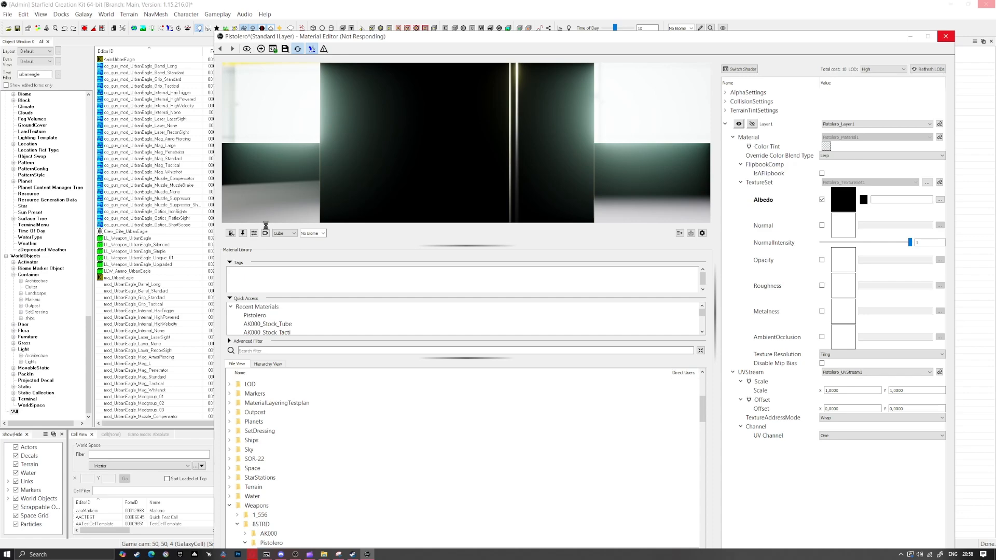
Assign New Pistol_Grip_Color.dds from textures/BSTRD/Pistolero as the Pistolero material's albedo texture
{"action": "left_click", "coordinate": [939, 200]}
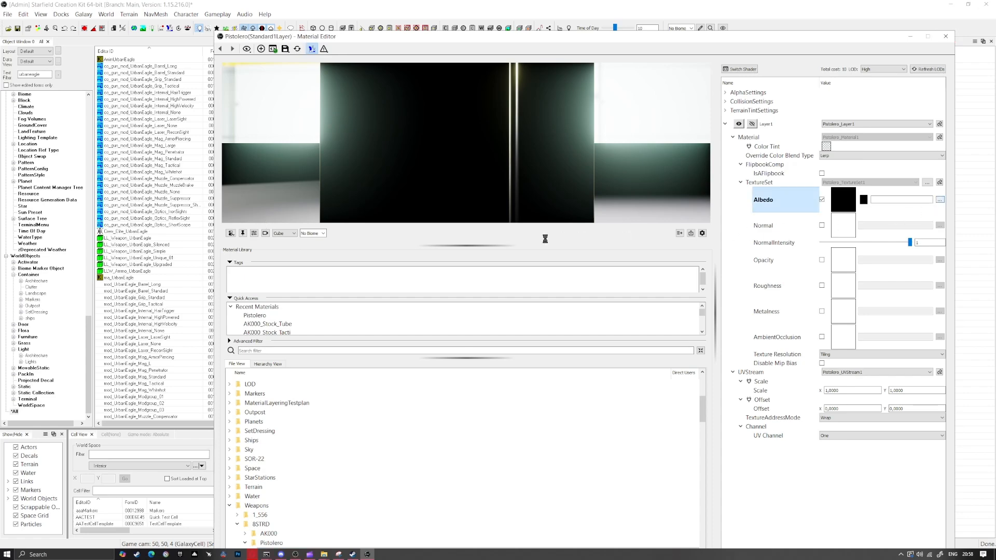
{"action": "scroll", "coordinate": [590, 241], "scroll_direction": "down", "scroll_amount": 3}
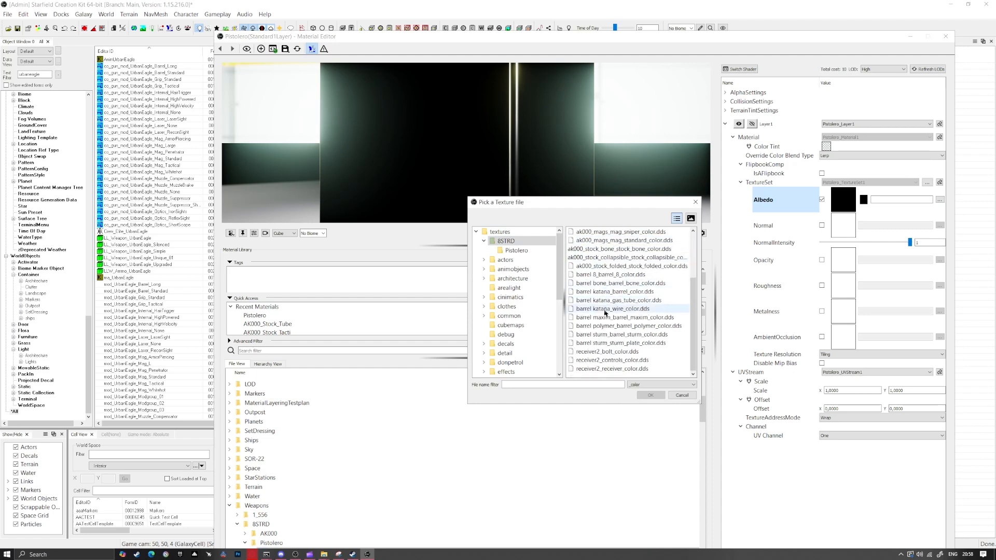
{"action": "left_click", "coordinate": [518, 251]}
{"action": "left_click", "coordinate": [590, 234]}
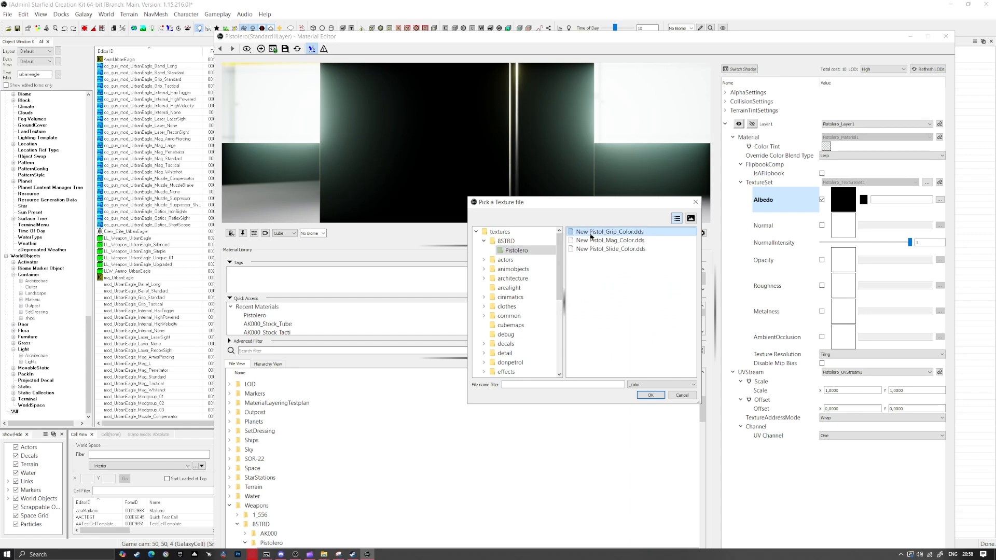
{"action": "left_click", "coordinate": [651, 395]}
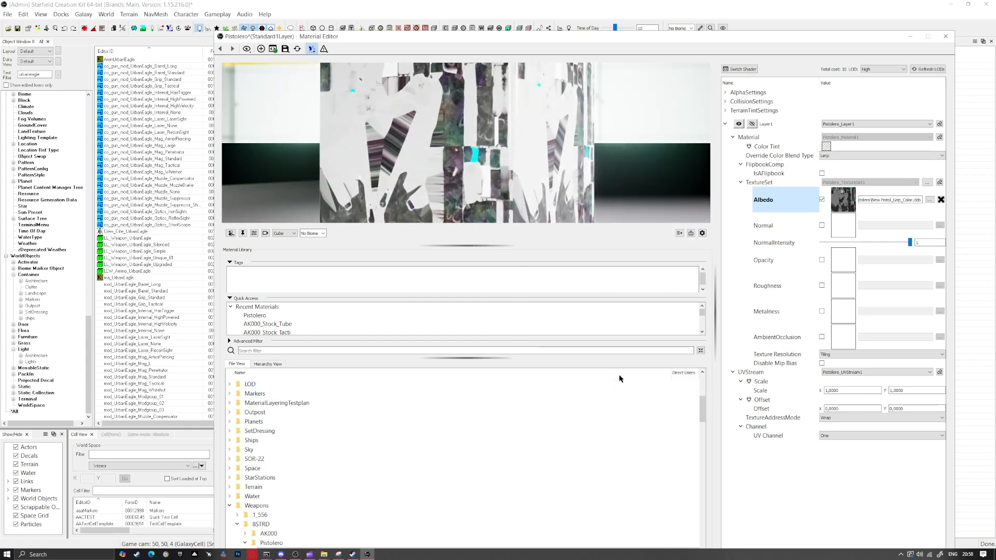
Enable normal, roughness and metalness on the Pistolero material with the matching New Pistol_Grip textures, and save it
{"action": "left_click", "coordinate": [821, 225]}
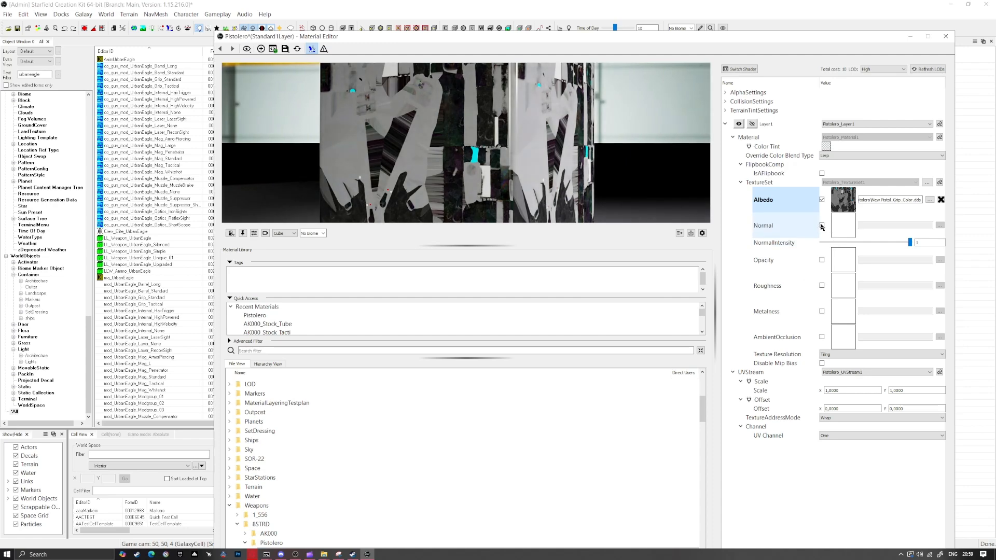
{"action": "left_click", "coordinate": [822, 285]}
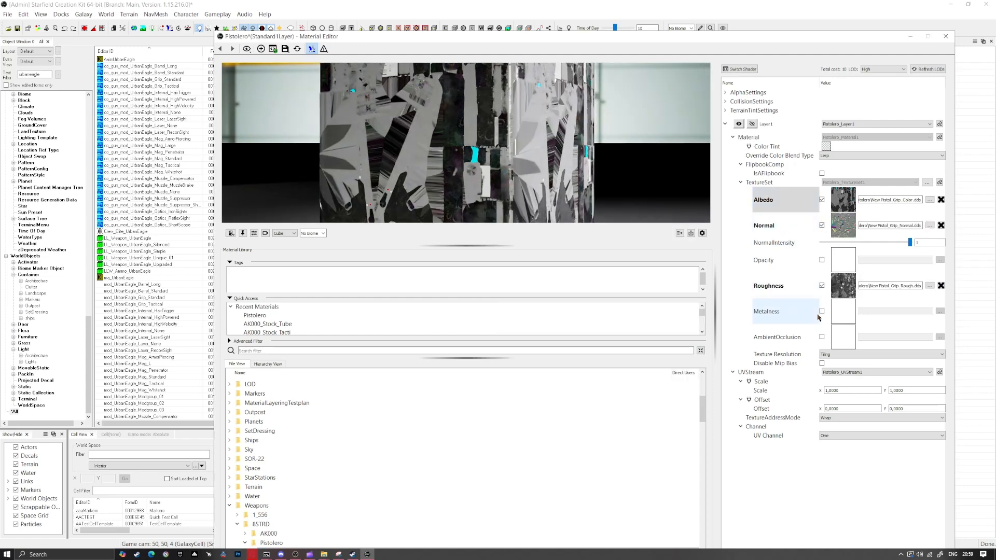
{"action": "left_click", "coordinate": [821, 311]}
{"action": "left_click", "coordinate": [285, 48]}
{"action": "left_click", "coordinate": [303, 70]}
Create the Pistolero_Slide material with the New Pistol_Slide color, normal, roughness and metalness textures, and save it
{"action": "left_click", "coordinate": [627, 378]}
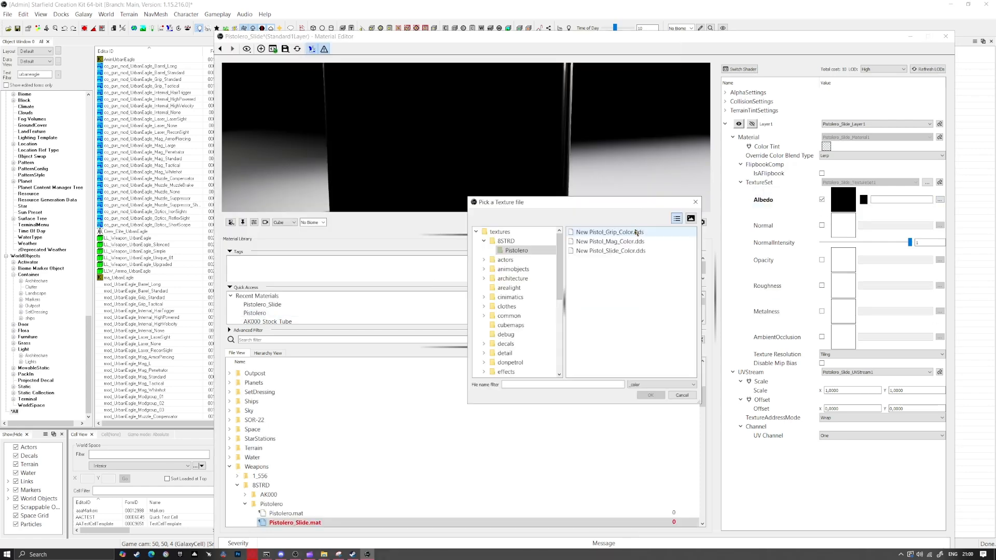
{"action": "double_click", "coordinate": [610, 251]}
{"action": "left_click", "coordinate": [821, 226]}
{"action": "left_click", "coordinate": [822, 285]}
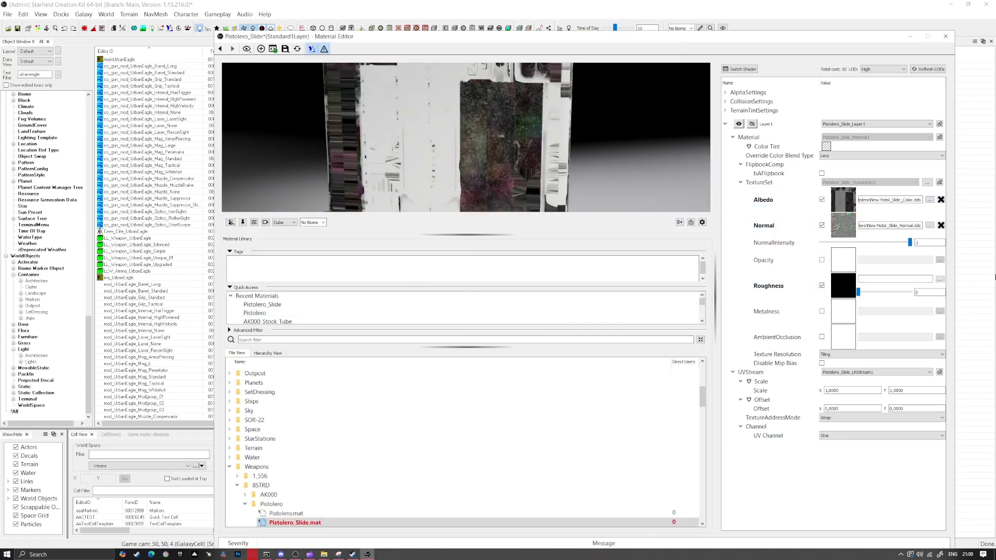
{"action": "left_click", "coordinate": [822, 311]}
{"action": "left_click", "coordinate": [285, 48]}
{"action": "left_click", "coordinate": [299, 70]}
Create a Standard1Layer material named Pistolero_Mag in the BSTRD/Pistolero weapons folder
{"action": "left_click", "coordinate": [261, 48]}
{"action": "left_click", "coordinate": [538, 259]}
{"action": "left_click", "coordinate": [596, 381]}
{"action": "type", "text": "Pistolero_Mag"}
{"action": "left_click", "coordinate": [633, 380]}
{"action": "left_click", "coordinate": [614, 309]}
Assign the New Pistol_Mag color, normal, roughness and metalness textures to the Pistolero_Mag material
{"action": "left_click", "coordinate": [821, 199]}
{"action": "double_click", "coordinate": [597, 241]}
{"action": "left_click", "coordinate": [821, 225]}
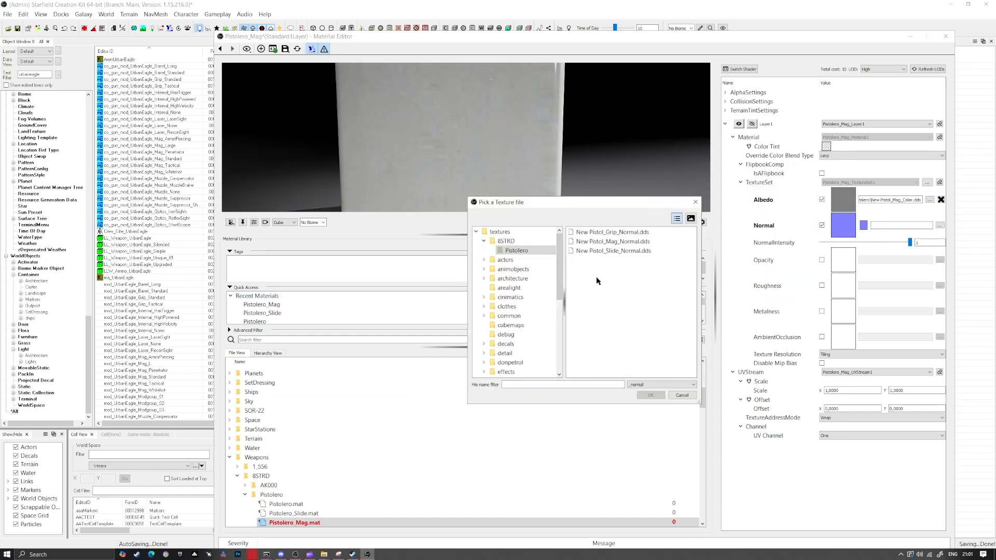
{"action": "double_click", "coordinate": [597, 240]}
{"action": "left_click", "coordinate": [821, 285]}
{"action": "left_click", "coordinate": [651, 396]}
{"action": "left_click", "coordinate": [822, 311]}
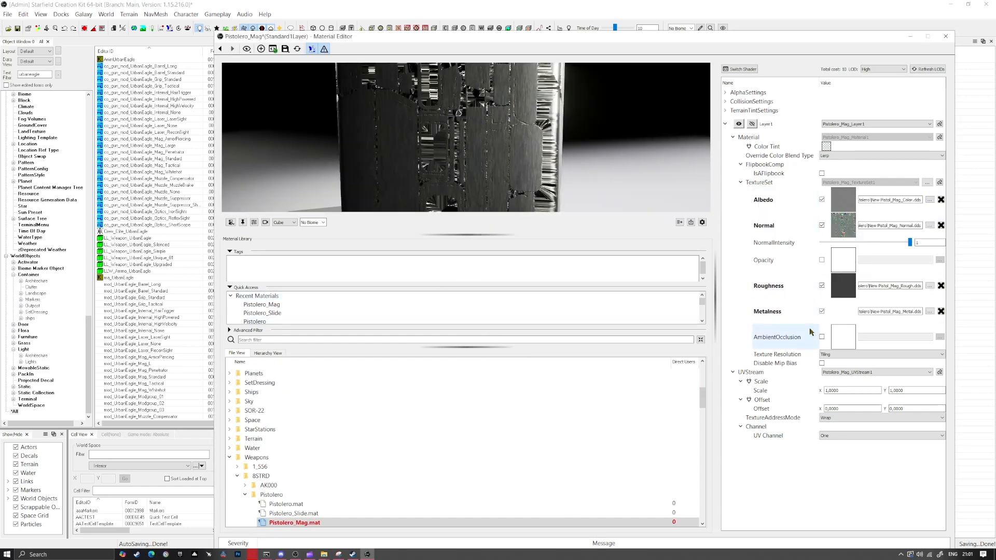
Remove the metalness texture from the Pistolero_Mag material, set its metalness to 1, and save the material
{"action": "mouse_move", "coordinate": [843, 307]}
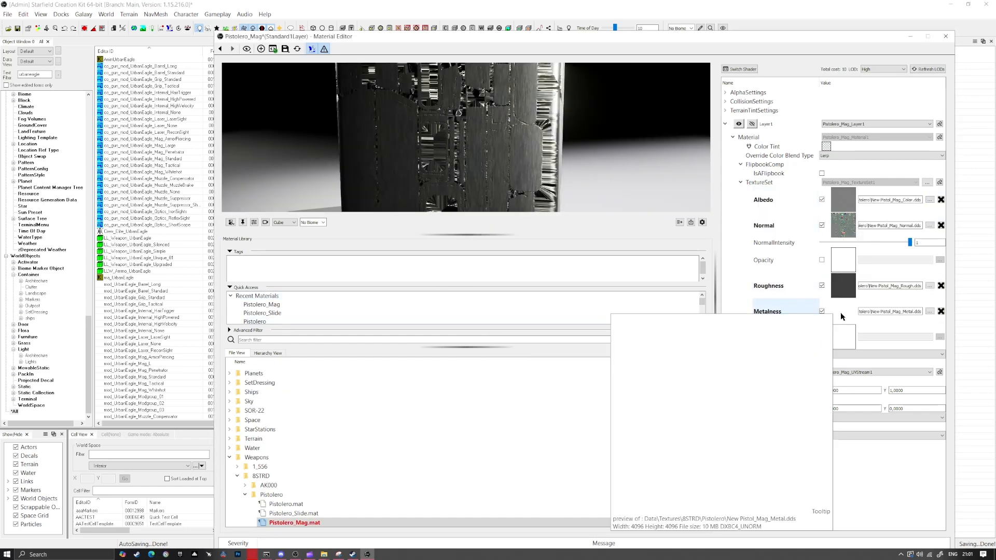
{"action": "left_click", "coordinate": [940, 311]}
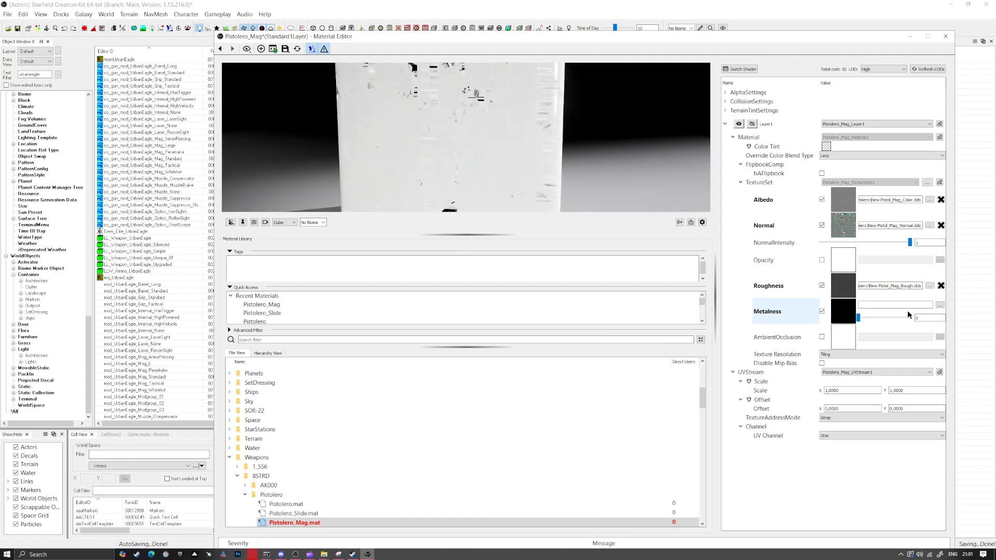
{"action": "left_click_drag", "start_coordinate": [859, 318], "coordinate": [956, 316]}
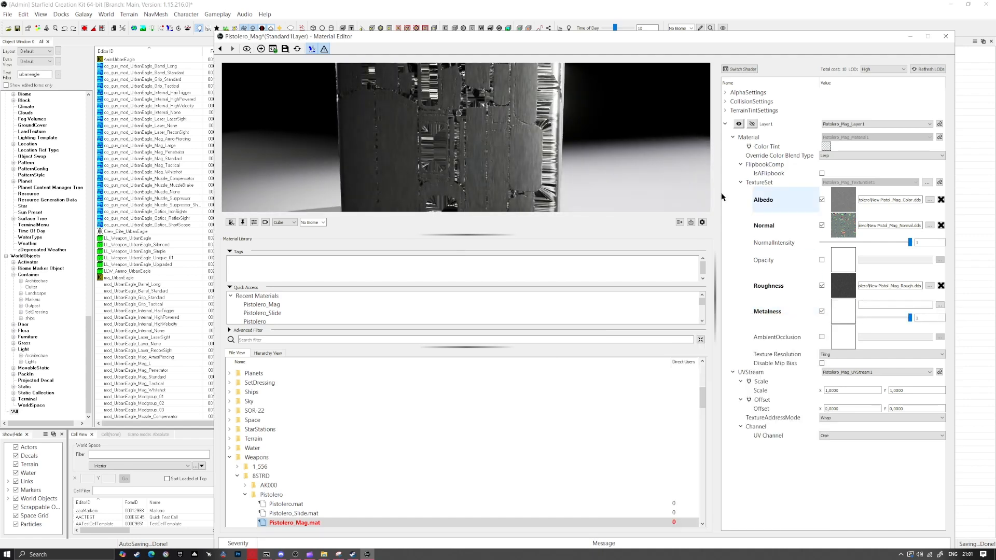
{"action": "left_click", "coordinate": [285, 49]}
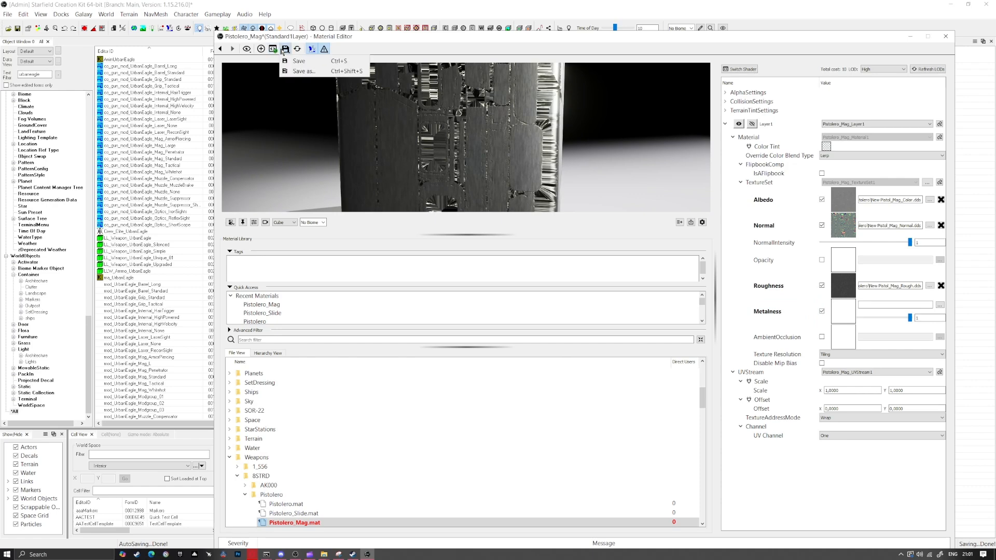
{"action": "left_click_drag", "start_coordinate": [361, 109], "coordinate": [441, 119]}
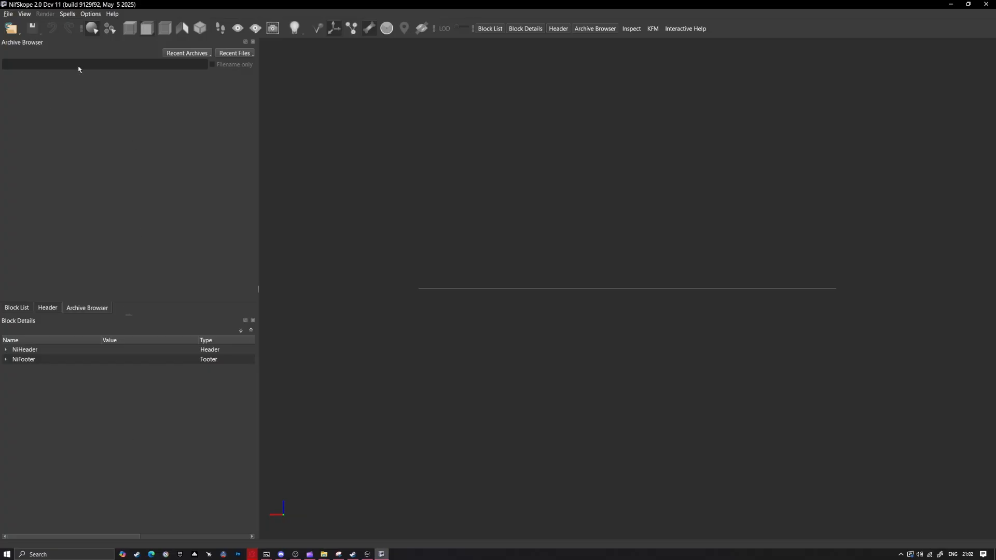
Switch to NifSkope and open urbaneagle.nif from the urbaneagle folder of the Starfield - Meshes01.ba2 archive
{"action": "left_click", "coordinate": [188, 54]}
{"action": "left_click", "coordinate": [188, 64]}
{"action": "scroll", "coordinate": [77, 160], "scroll_direction": "down", "scroll_amount": 10}
{"action": "scroll", "coordinate": [77, 160], "scroll_direction": "up", "scroll_amount": 6}
{"action": "double_click", "coordinate": [26, 178]}
{"action": "scroll", "coordinate": [46, 202], "scroll_direction": "down", "scroll_amount": 20}
{"action": "left_click", "coordinate": [11, 224]}
{"action": "left_click", "coordinate": [41, 233]}
{"action": "scroll", "coordinate": [41, 235], "scroll_direction": "down", "scroll_amount": 4}
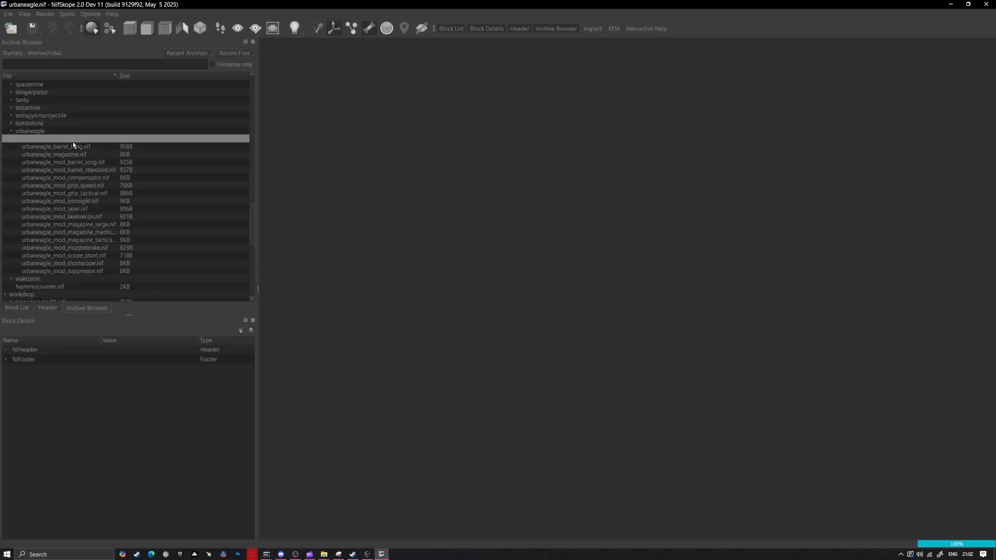
{"action": "double_click", "coordinate": [73, 142]}
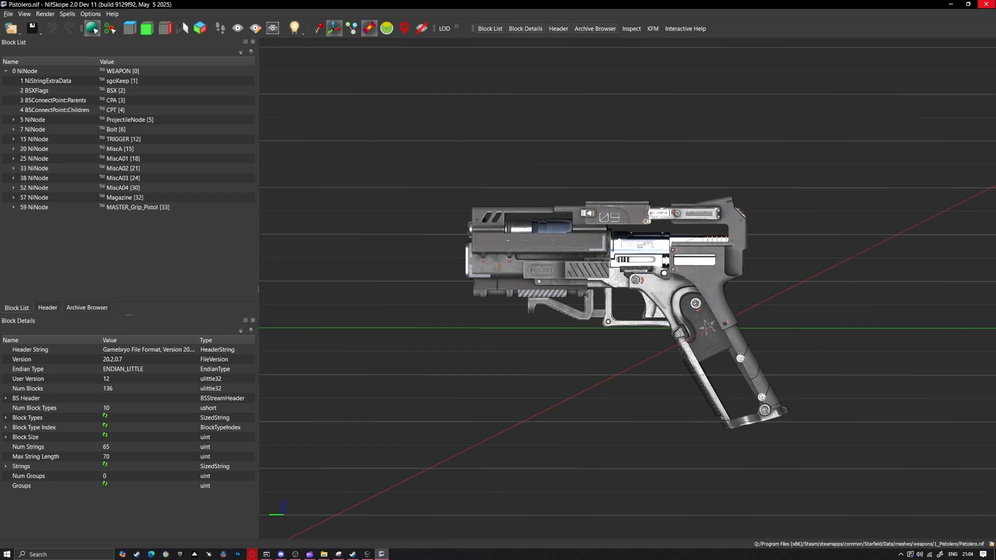
Delete the TRIGGER, MiscA, MiscA01 and MiscA02 nodes from Pistolero.nif
{"action": "left_click", "coordinate": [36, 120]}
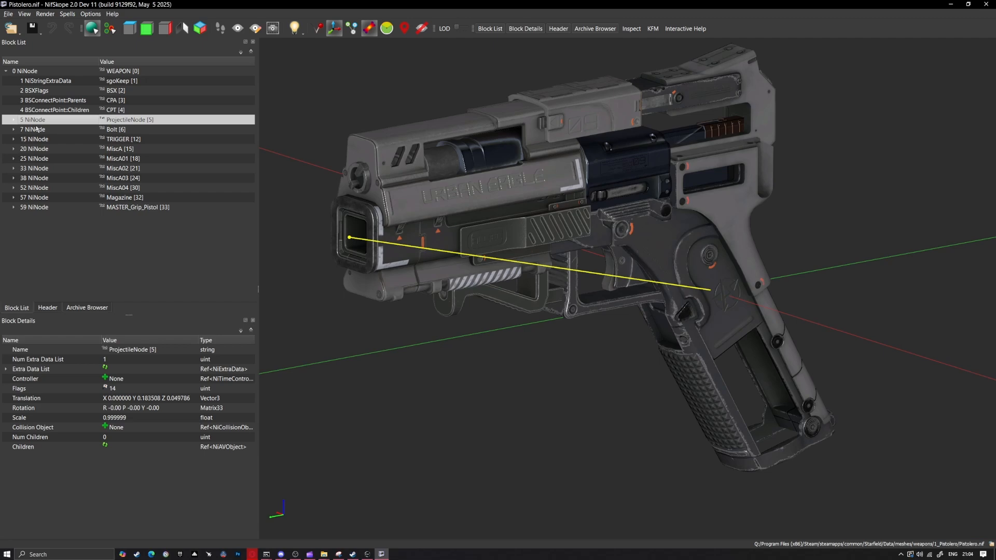
{"action": "left_click", "coordinate": [49, 130]}
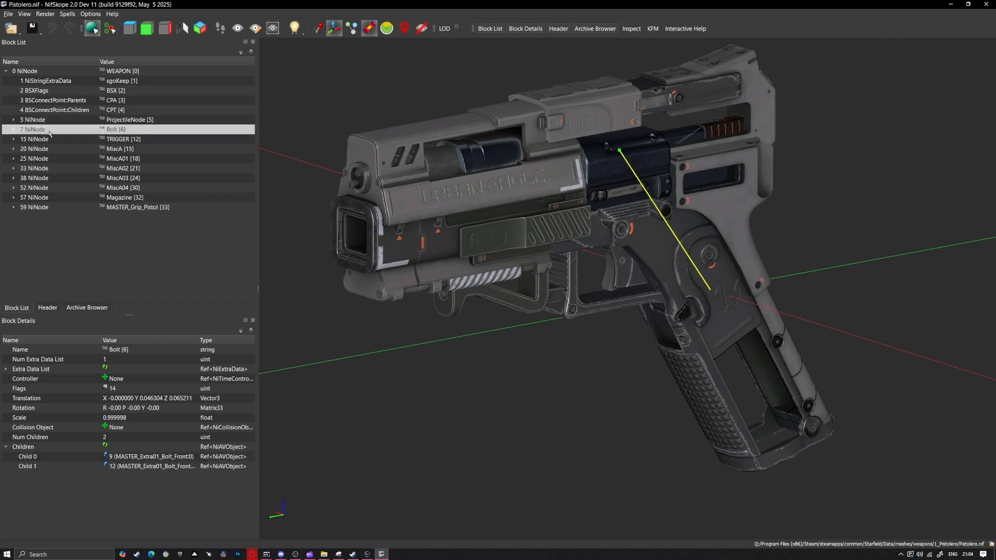
{"action": "left_click", "coordinate": [46, 140]}
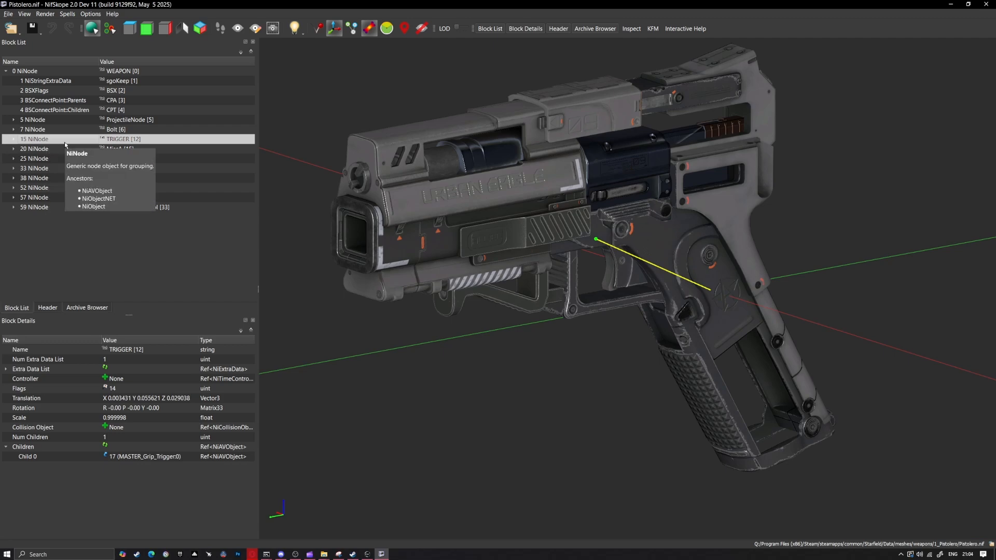
{"action": "key", "text": "ctrl+Delete"}
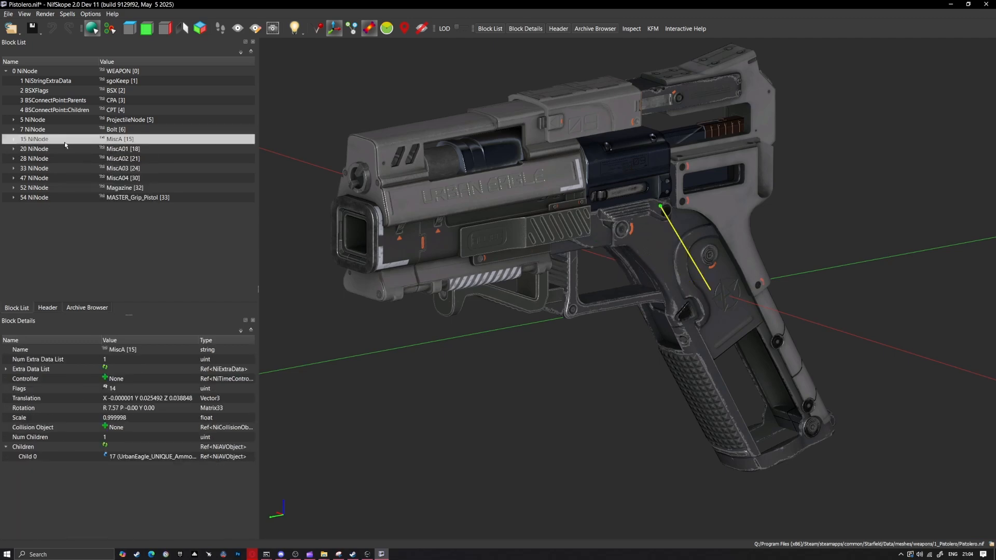
{"action": "key", "text": "ctrl+Delete"}
{"action": "left_click", "coordinate": [64, 142]}
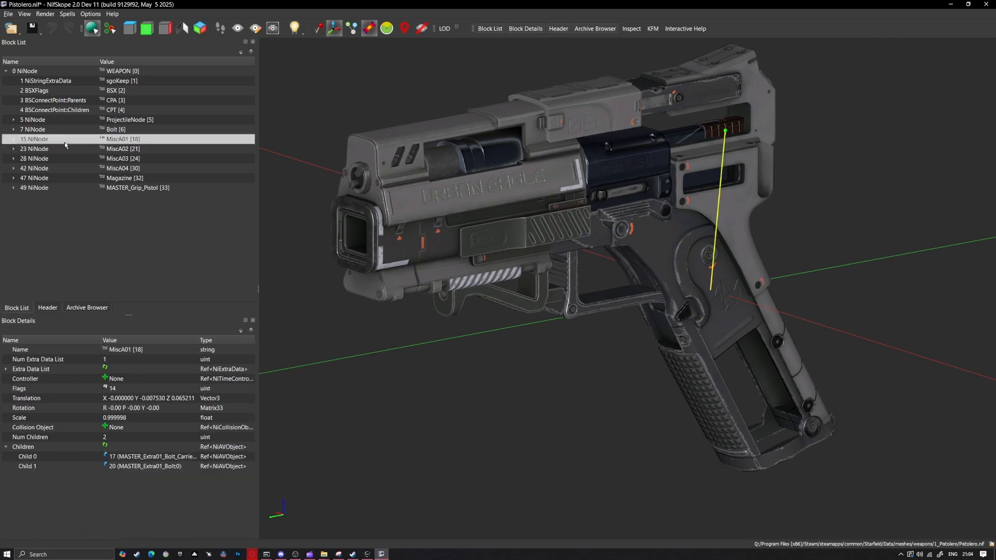
{"action": "key", "text": "ctrl+Delete"}
{"action": "left_click", "coordinate": [64, 142]}
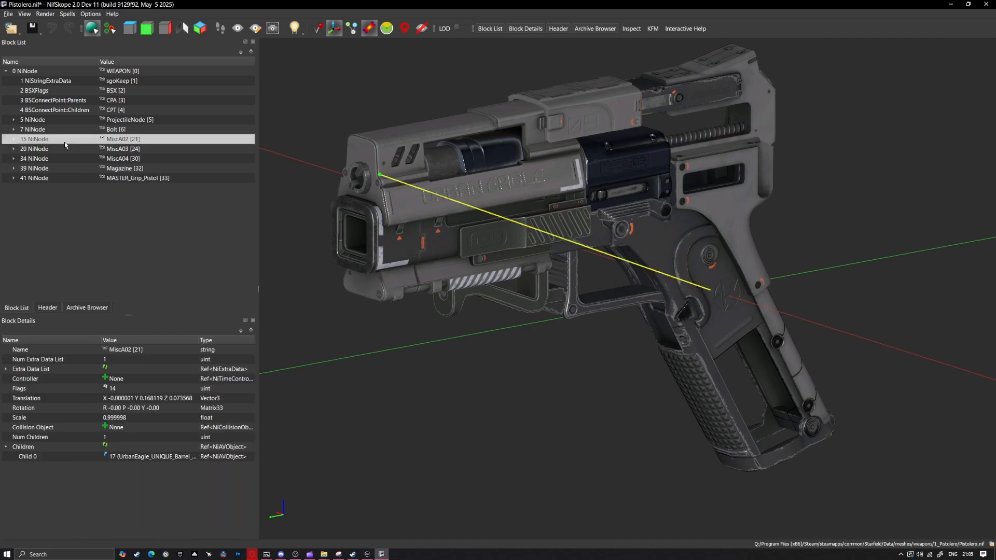
{"action": "key", "text": "ctrl+Delete"}
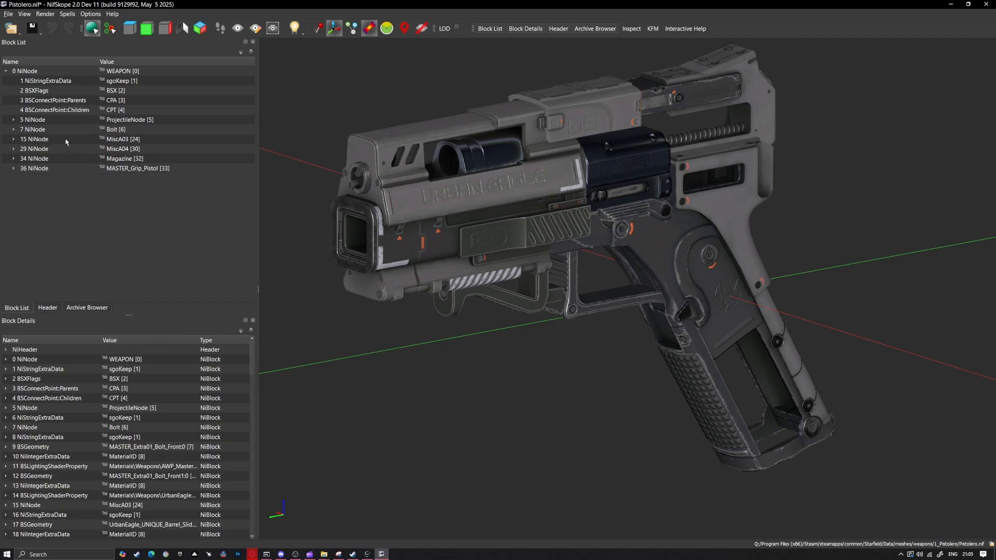
Delete the MiscA04 and Magazine nodes from Pistolero.nif, keeping MiscA03 and Bolt
{"action": "left_click", "coordinate": [66, 141]}
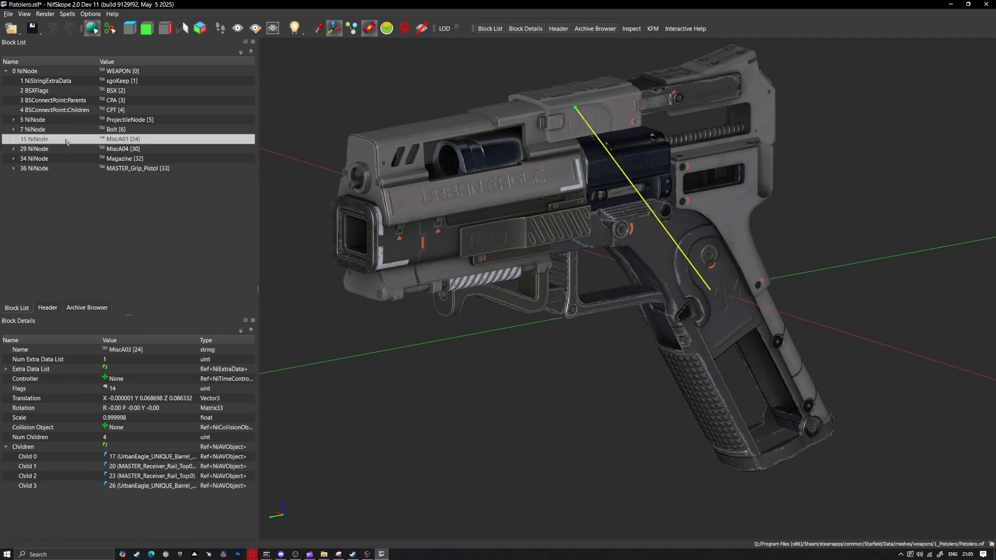
{"action": "key", "text": "Delete"}
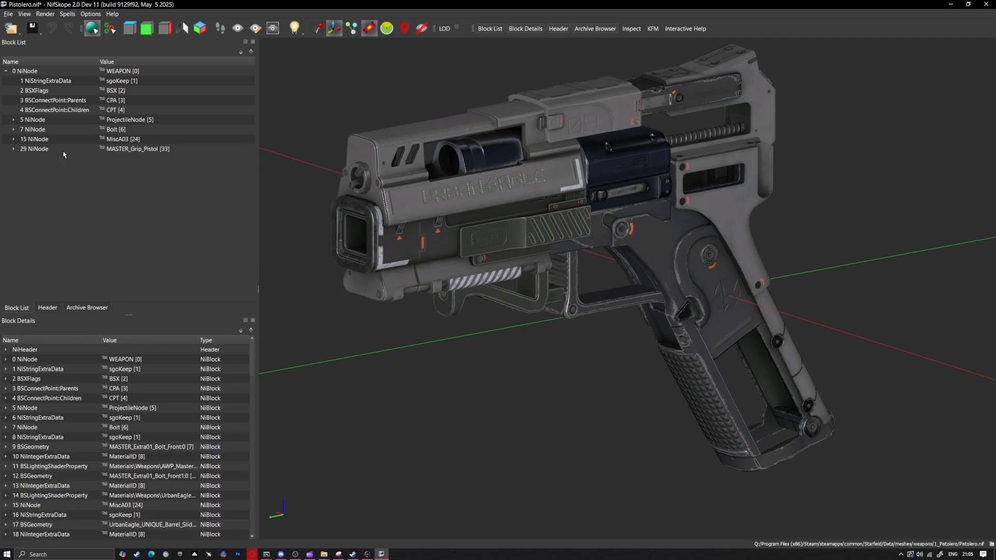
{"action": "left_click", "coordinate": [36, 129]}
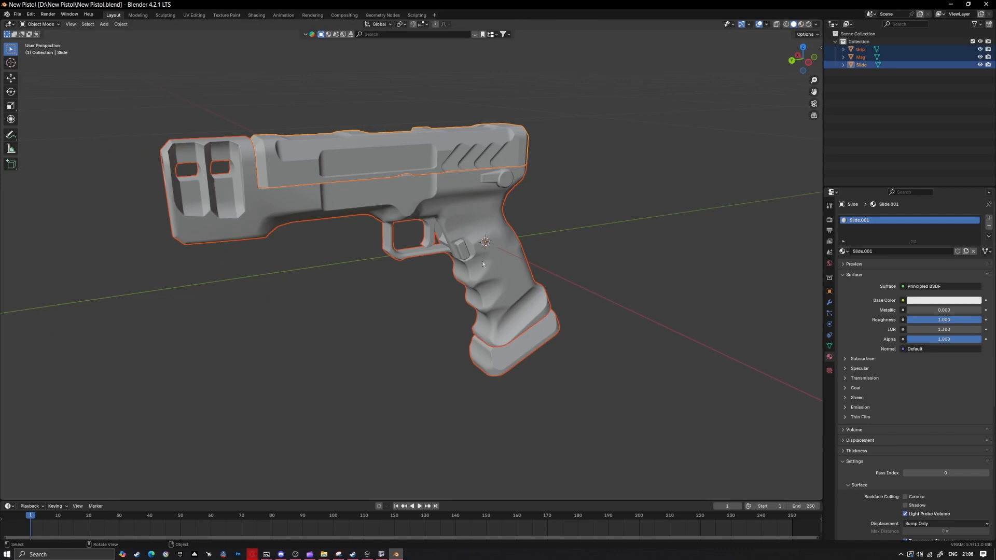
Switch to Blender and check the mesh topology and scene statistics of the Grip, Mag and Slide objects
{"action": "key", "text": "Tab"}
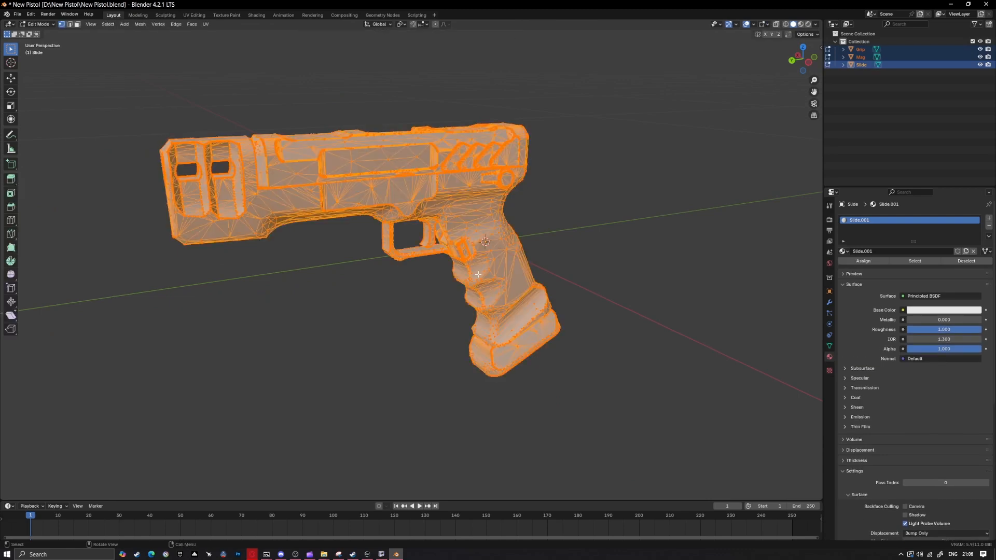
{"action": "key", "text": "Tab"}
{"action": "middle_click_drag", "start_coordinate": [478, 272], "coordinate": [456, 265]}
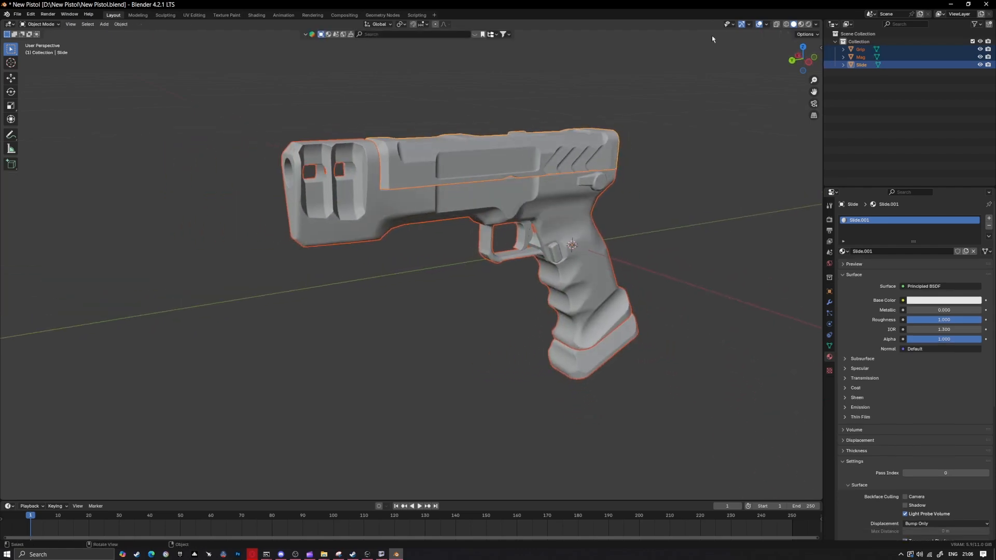
{"action": "left_click", "coordinate": [767, 25]}
{"action": "left_click", "coordinate": [719, 88]}
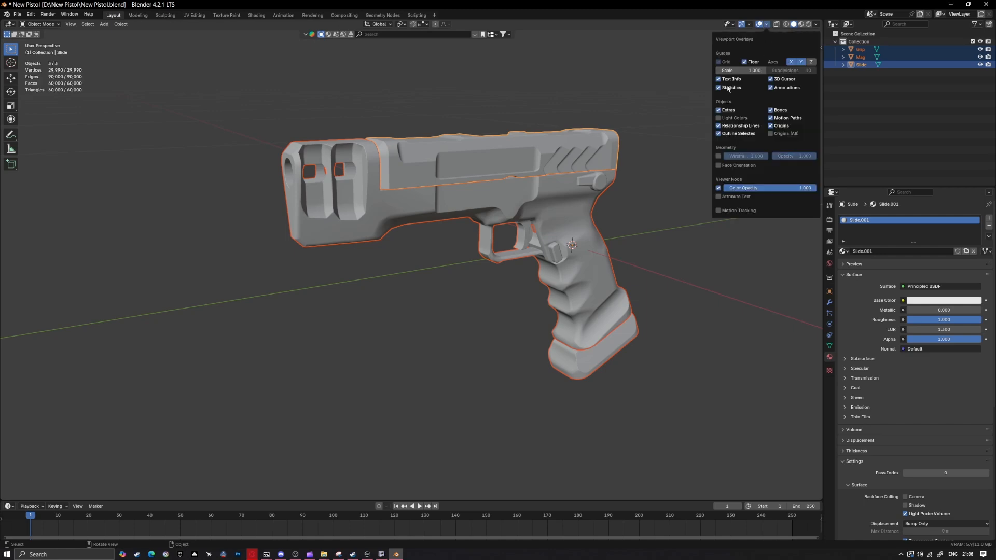
{"action": "left_click", "coordinate": [729, 88]}
Start a glTF 2.0 export of the Grip object in glTF Separate format, with the export settings remembered
{"action": "left_click", "coordinate": [17, 14]}
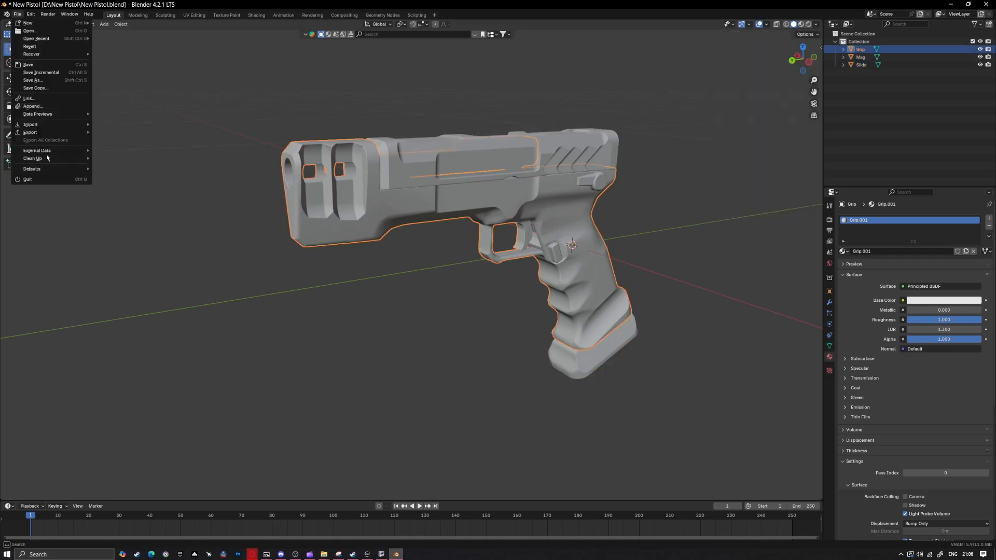
{"action": "mouse_move", "coordinate": [31, 132]}
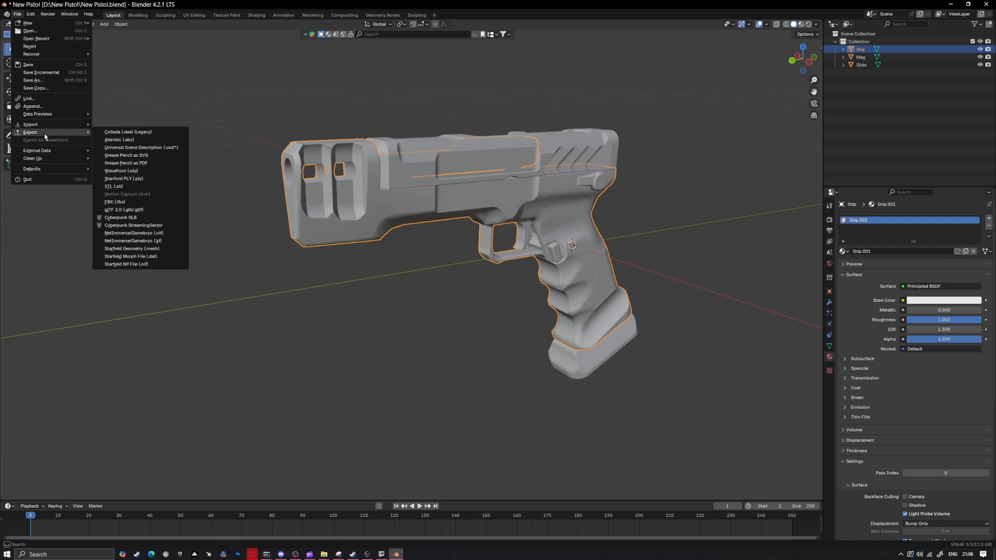
{"action": "left_click", "coordinate": [136, 210]}
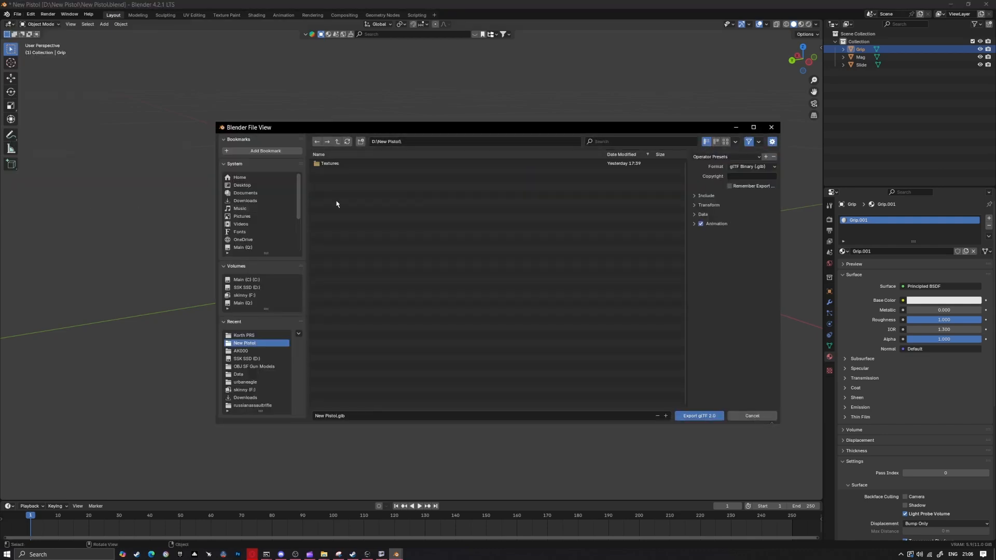
{"action": "left_click", "coordinate": [338, 415]}
{"action": "left_click", "coordinate": [745, 165]}
{"action": "left_click", "coordinate": [743, 179]}
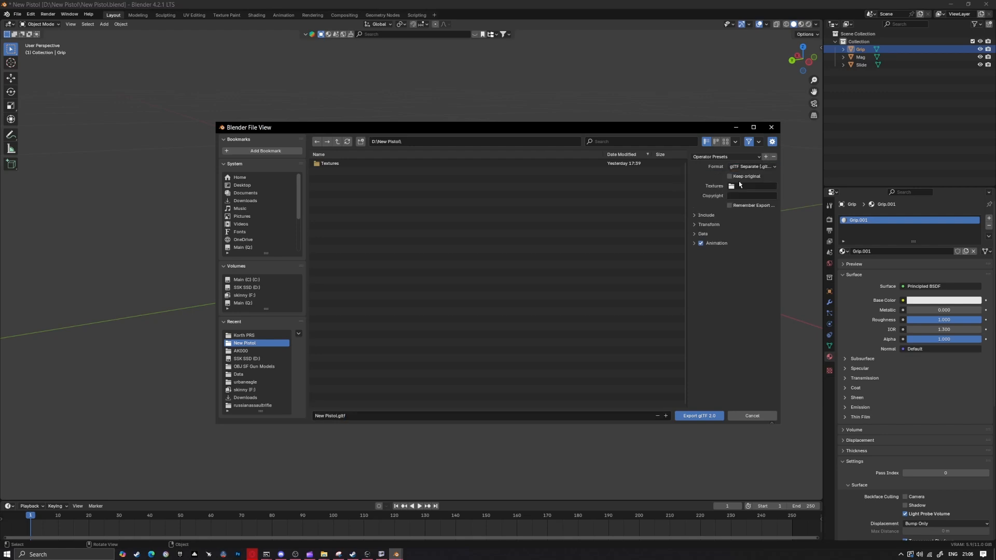
{"action": "left_click", "coordinate": [747, 205]}
Limit the glTF export to selected objects and include custom properties
{"action": "left_click", "coordinate": [698, 215]}
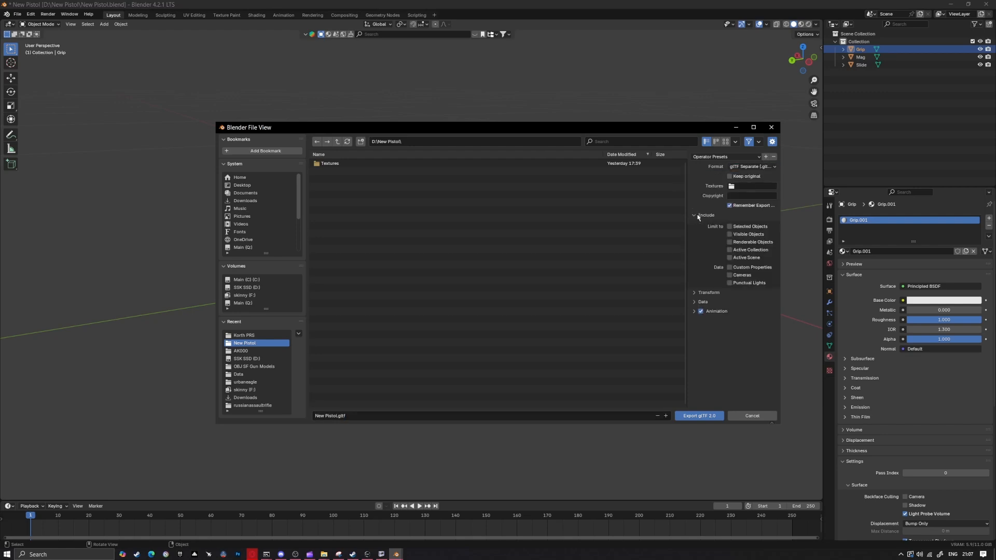
{"action": "left_click", "coordinate": [732, 267]}
{"action": "left_click", "coordinate": [707, 293]}
{"action": "left_click", "coordinate": [704, 313]}
Enable Apply Modifiers, Tangents and Attributes for the mesh data, and export the Grip as New Pistol.gltf
{"action": "left_click", "coordinate": [704, 334]}
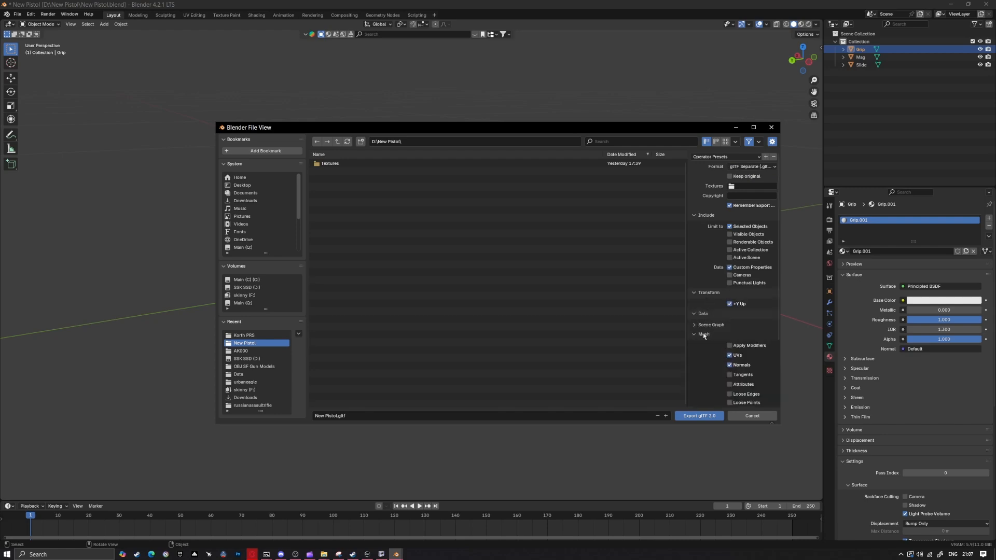
{"action": "scroll", "coordinate": [737, 347], "scroll_direction": "down", "scroll_amount": 5}
{"action": "left_click", "coordinate": [740, 295]}
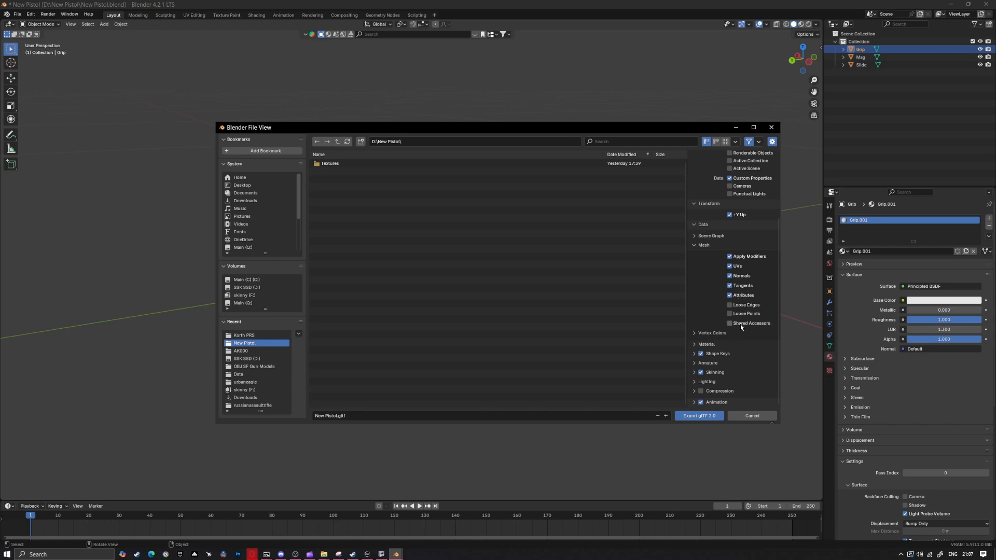
{"action": "left_click", "coordinate": [706, 344]}
{"action": "scroll", "coordinate": [726, 337], "scroll_direction": "down", "scroll_amount": 3}
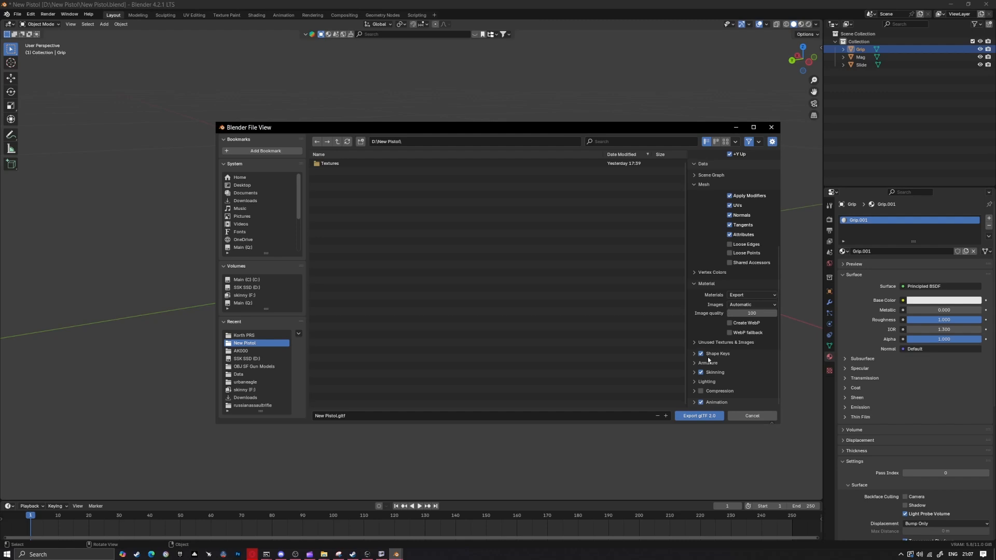
{"action": "left_click", "coordinate": [703, 416]}
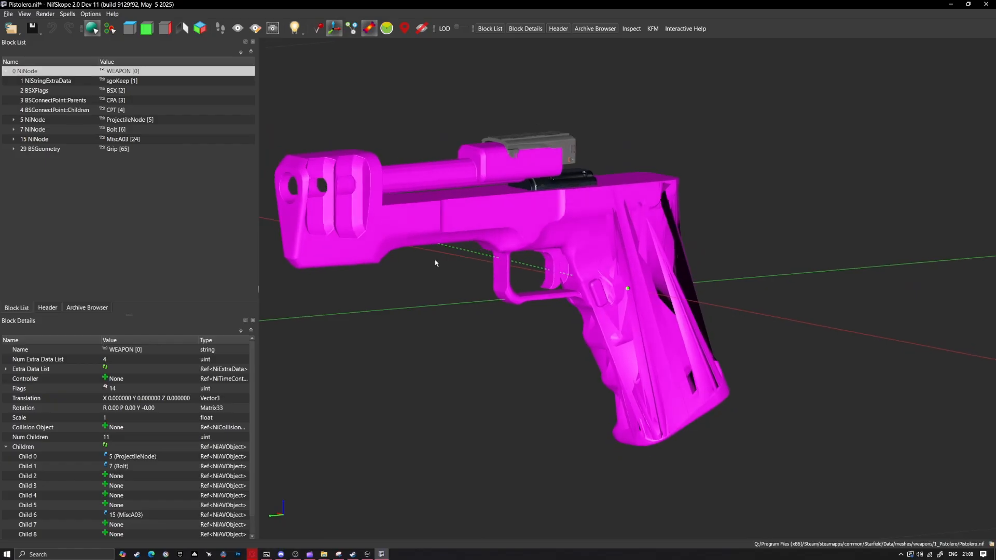
Switch to NifSkope and examine the imported Grip mesh against the remaining original weapon parts
{"action": "left_click_drag", "start_coordinate": [459, 259], "coordinate": [523, 299]}
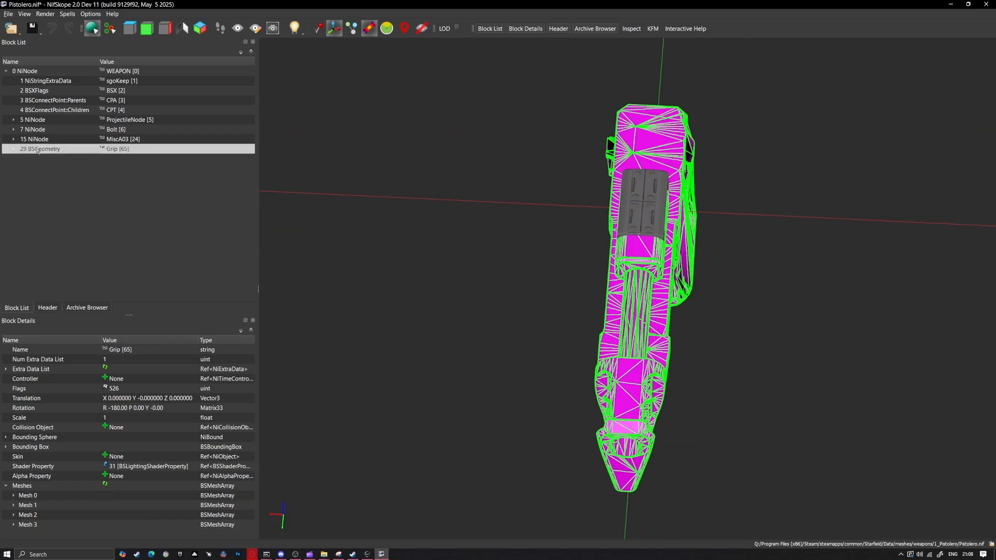
{"action": "right_click", "coordinate": [659, 317]}
{"action": "mouse_move", "coordinate": [684, 344]}
{"action": "right_click", "coordinate": [643, 222]}
{"action": "mouse_move", "coordinate": [668, 249]}
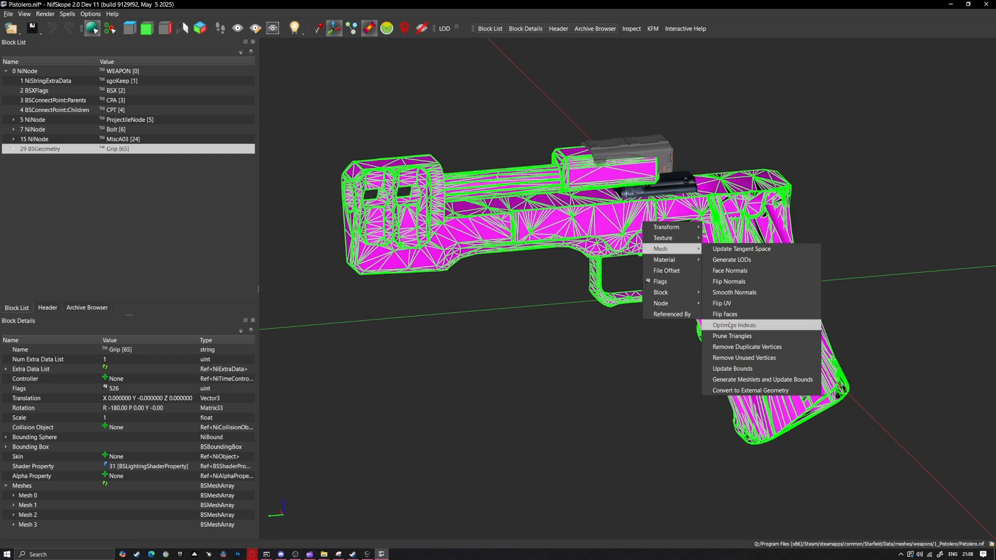
{"action": "left_click", "coordinate": [737, 326]}
{"action": "right_click", "coordinate": [742, 343]}
{"action": "mouse_move", "coordinate": [767, 371]}
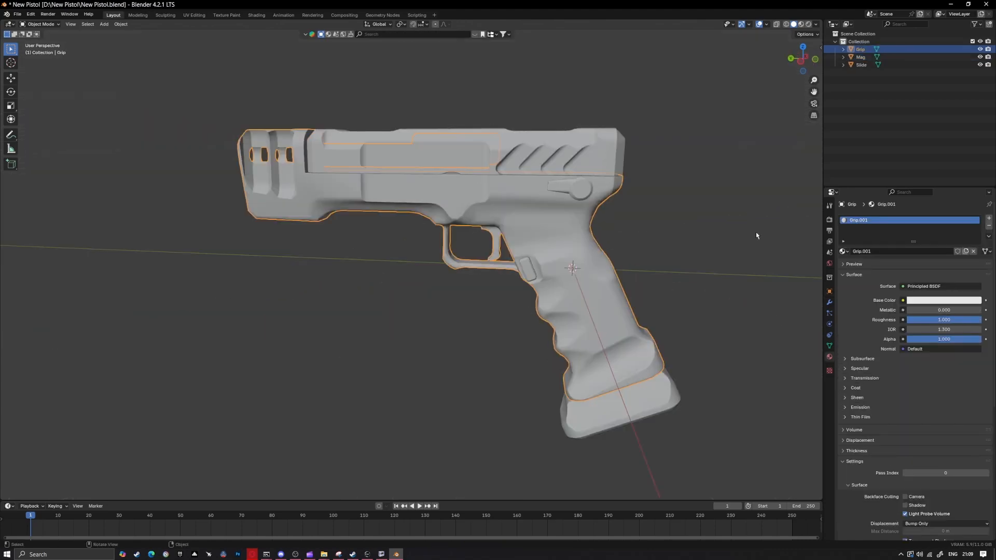
Switch to Blender and start a glTF import in the new, unsaved scene
{"action": "left_click", "coordinate": [17, 14]}
{"action": "left_click", "coordinate": [155, 201]}
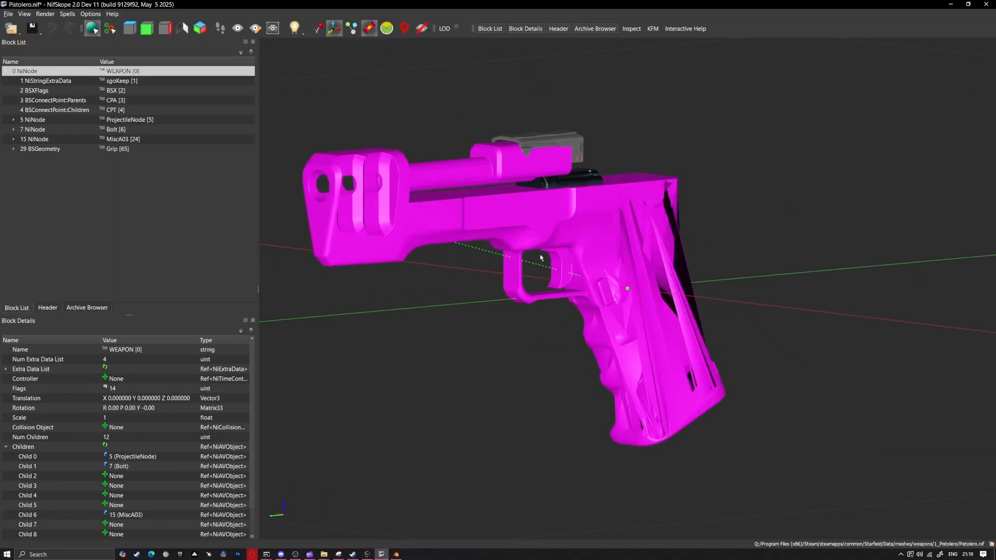
Return to NifSkope and inspect the grip and trigger area of the imported pistol geometry for distortion
{"action": "left_click", "coordinate": [570, 228]}
{"action": "right_click", "coordinate": [586, 267]}
{"action": "mouse_move", "coordinate": [609, 294]}
{"action": "left_click", "coordinate": [708, 405]}
{"action": "right_click", "coordinate": [672, 385]}
{"action": "mouse_move", "coordinate": [706, 412]}
{"action": "right_click", "coordinate": [645, 367]}
{"action": "mouse_move", "coordinate": [668, 392]}
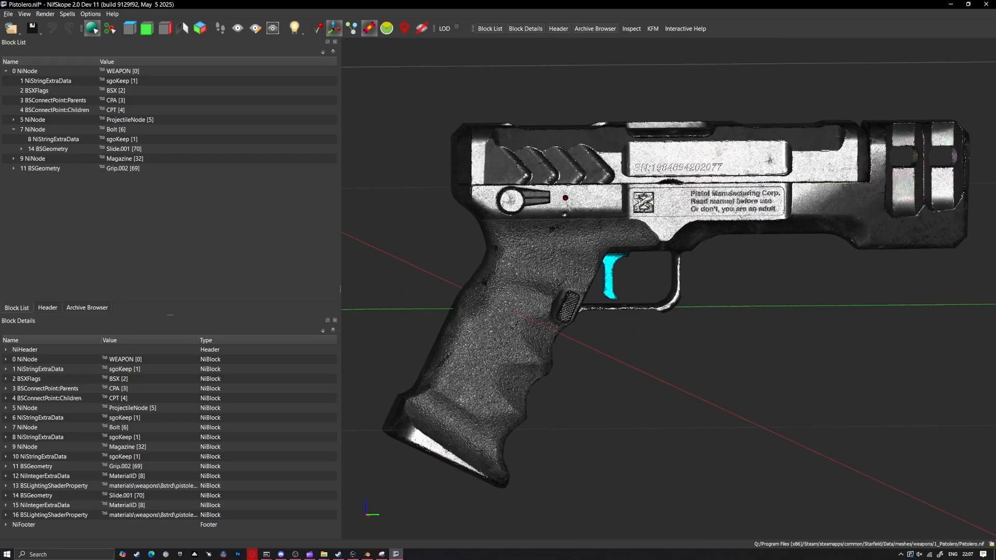
Switch to NifSkope and save the modified Pistolero.nif
{"action": "left_click_drag", "start_coordinate": [638, 207], "coordinate": [431, 210]}
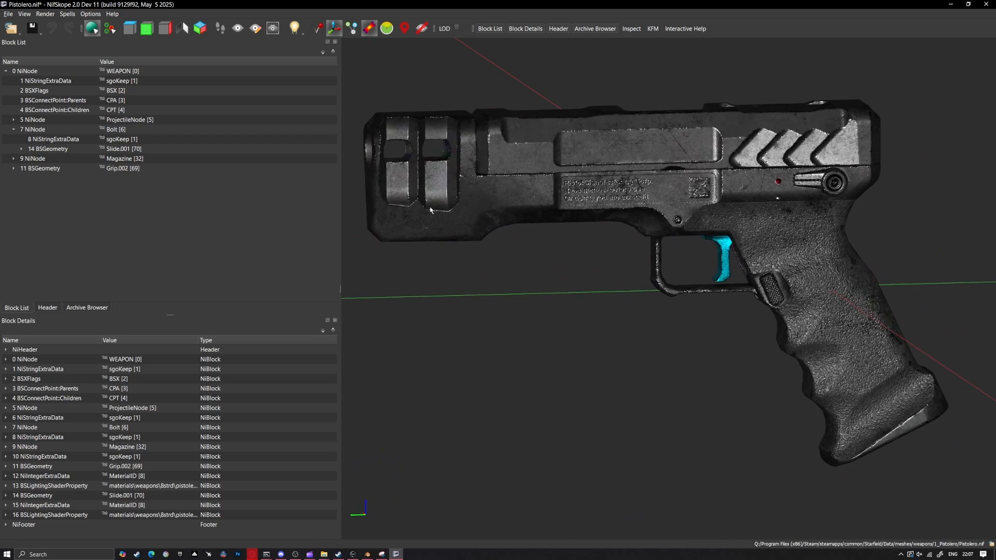
{"action": "left_click", "coordinate": [9, 15]}
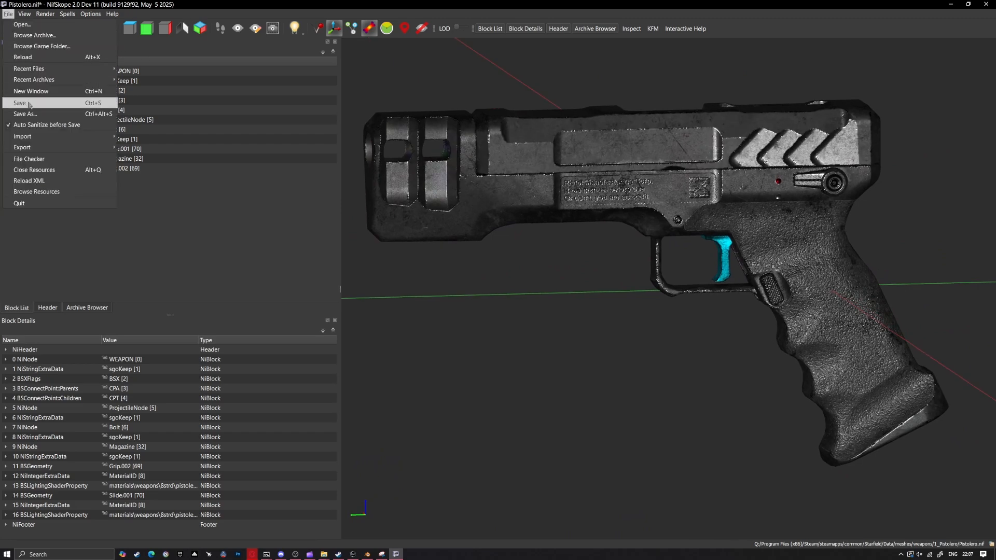
{"action": "left_click", "coordinate": [29, 105]}
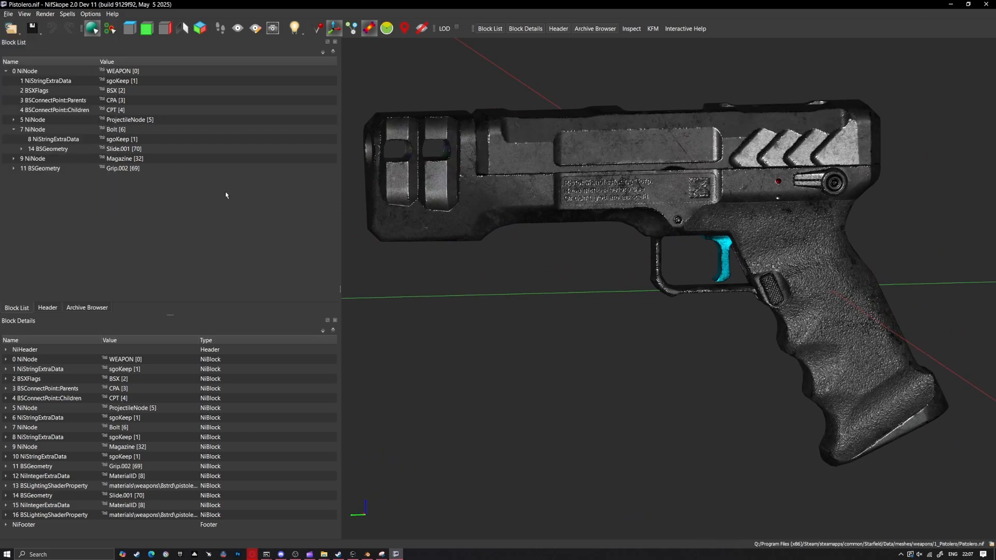
{"action": "scroll", "coordinate": [501, 208], "scroll_direction": "down", "scroll_amount": 4}
{"action": "left_click_drag", "start_coordinate": [501, 208], "coordinate": [434, 146]}
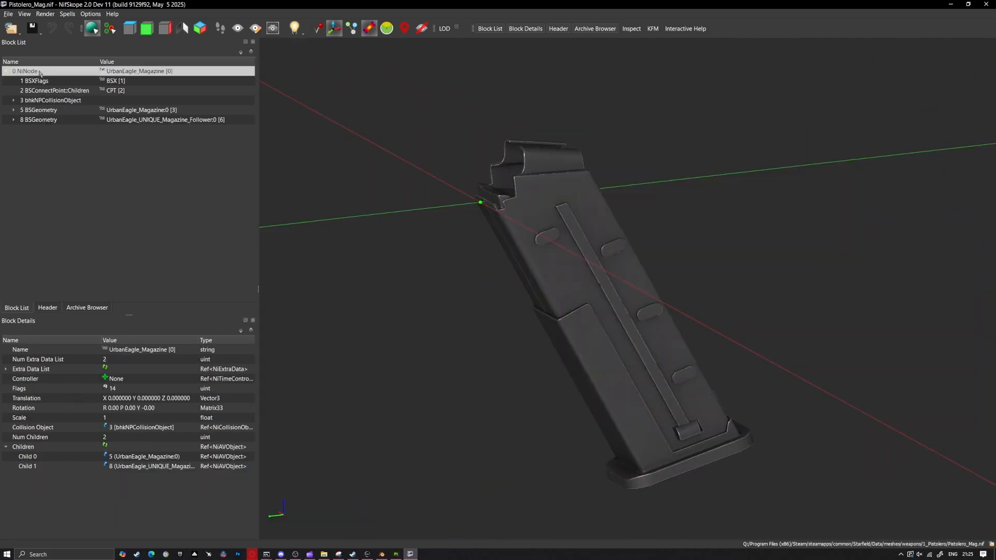
{"action": "left_click", "coordinate": [8, 14]}
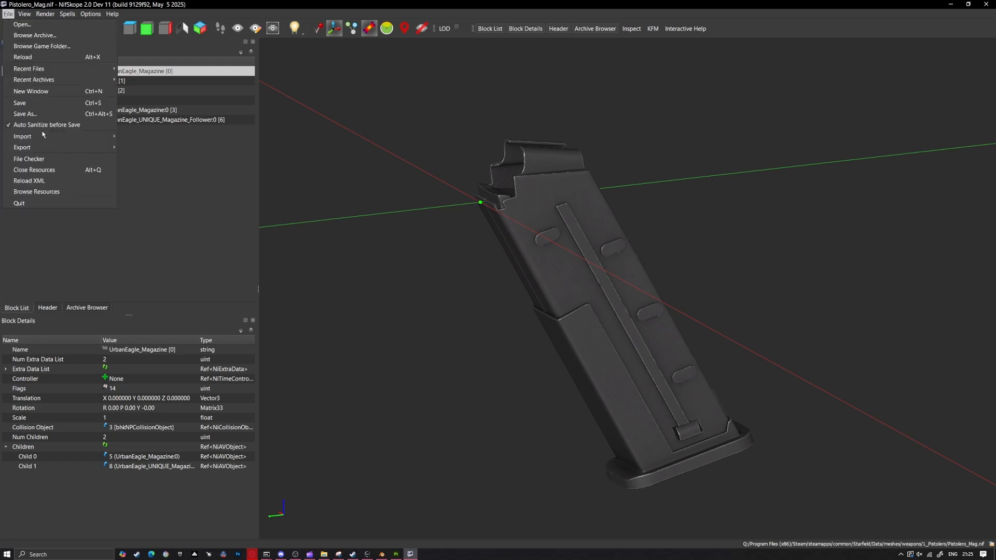
{"action": "mouse_move", "coordinate": [37, 136]}
{"action": "left_click", "coordinate": [150, 159]}
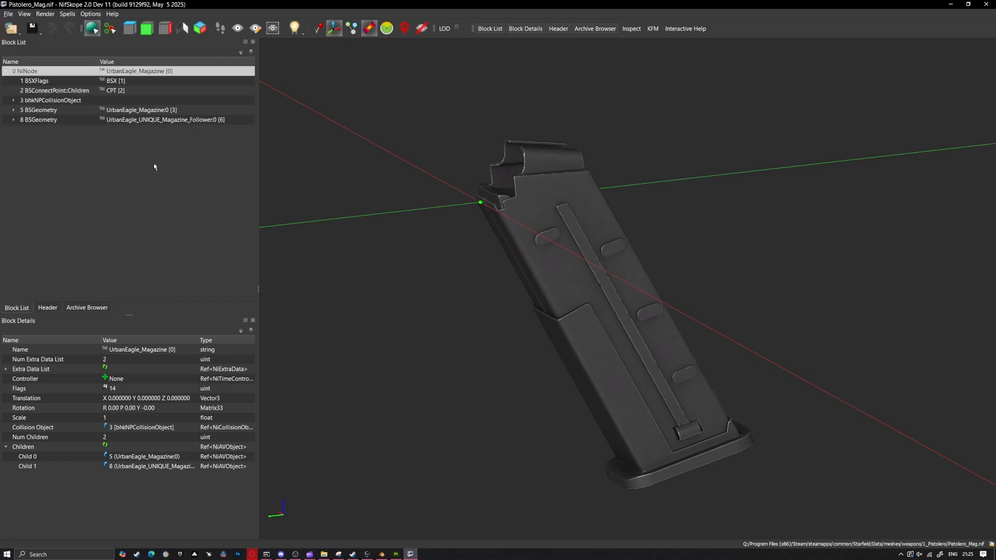
Import the new Mag mesh into Pistolero_Mag.nif under the UrbanEagle_Magazine root node and select it
{"action": "left_click", "coordinate": [8, 14]}
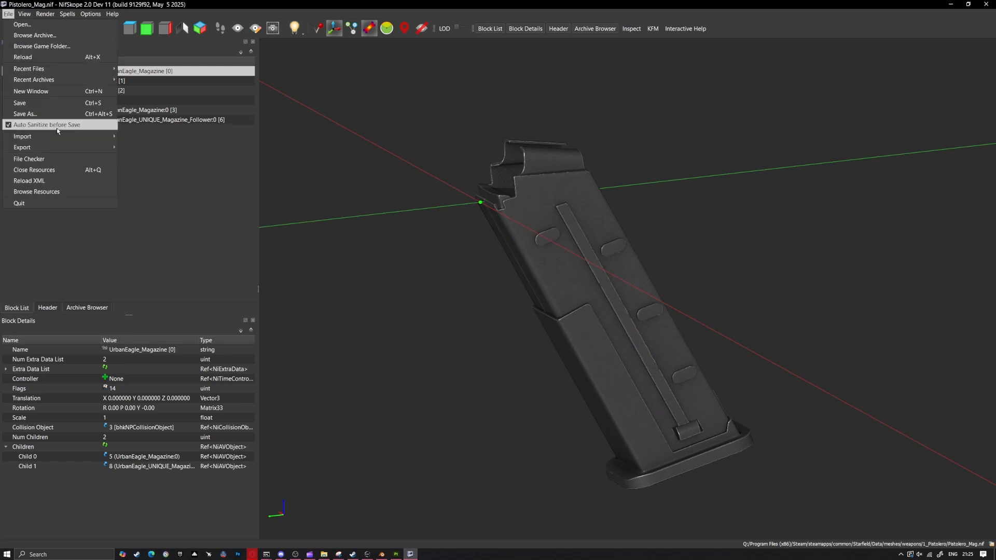
{"action": "mouse_move", "coordinate": [54, 137]}
{"action": "left_click", "coordinate": [148, 159]}
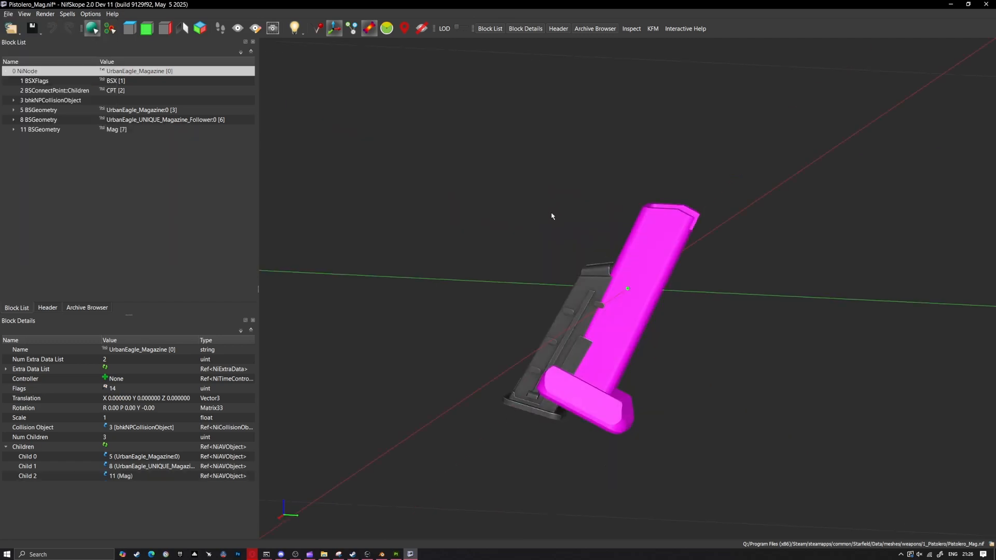
{"action": "left_click_drag", "start_coordinate": [552, 214], "coordinate": [419, 219]}
{"action": "left_click", "coordinate": [565, 232]}
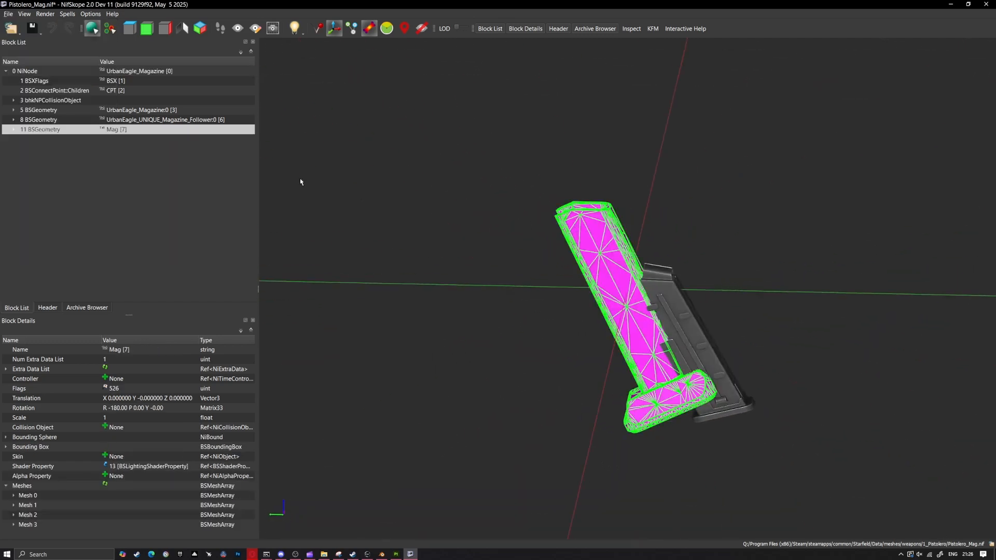
Assign the material materials\weapons\8strd\pistolero\pistolero_mag.mat to the Mag geometry's lighting shader, finding it with the path filter "pistolero"
{"action": "left_click", "coordinate": [15, 131]}
{"action": "left_click", "coordinate": [112, 148]}
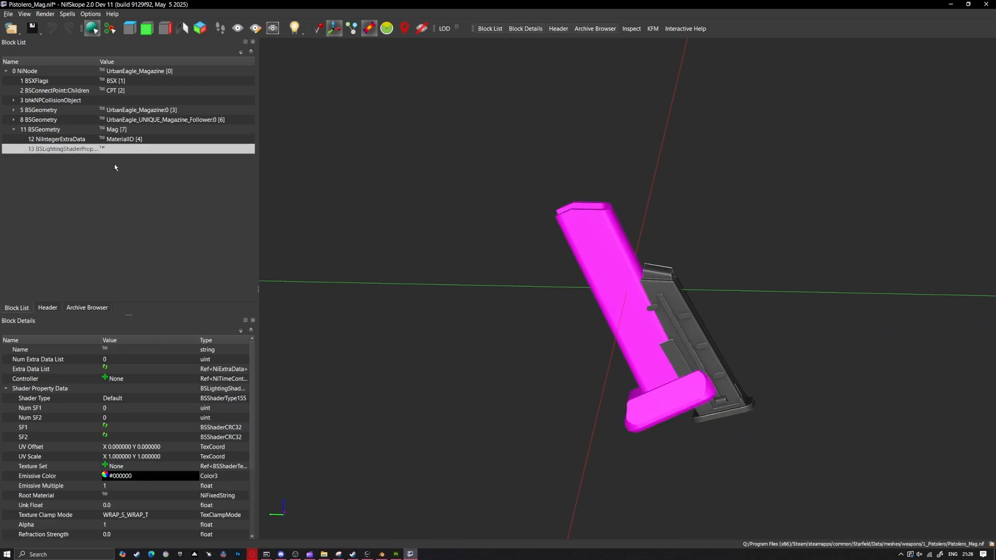
{"action": "right_click", "coordinate": [112, 351]}
{"action": "left_click", "coordinate": [140, 375]}
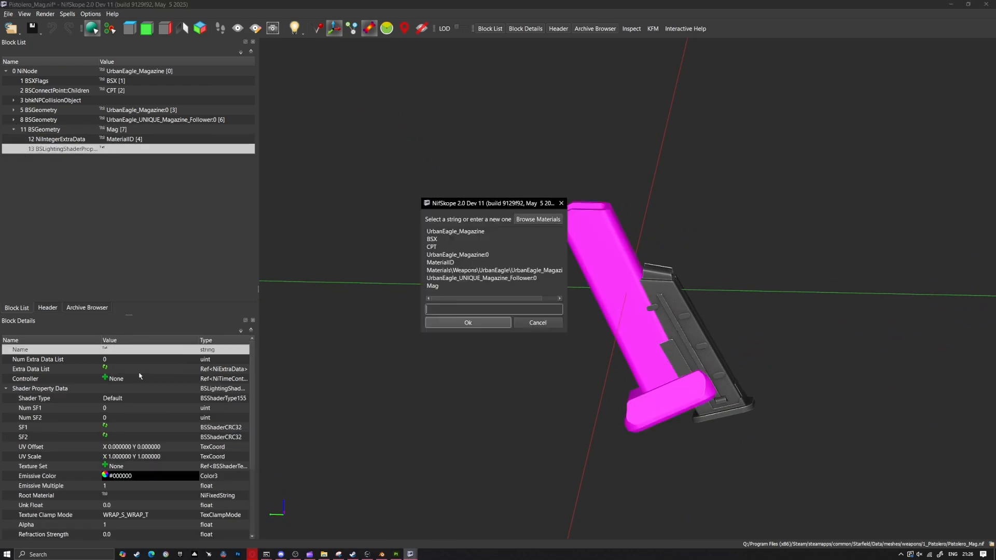
{"action": "left_click", "coordinate": [538, 219]}
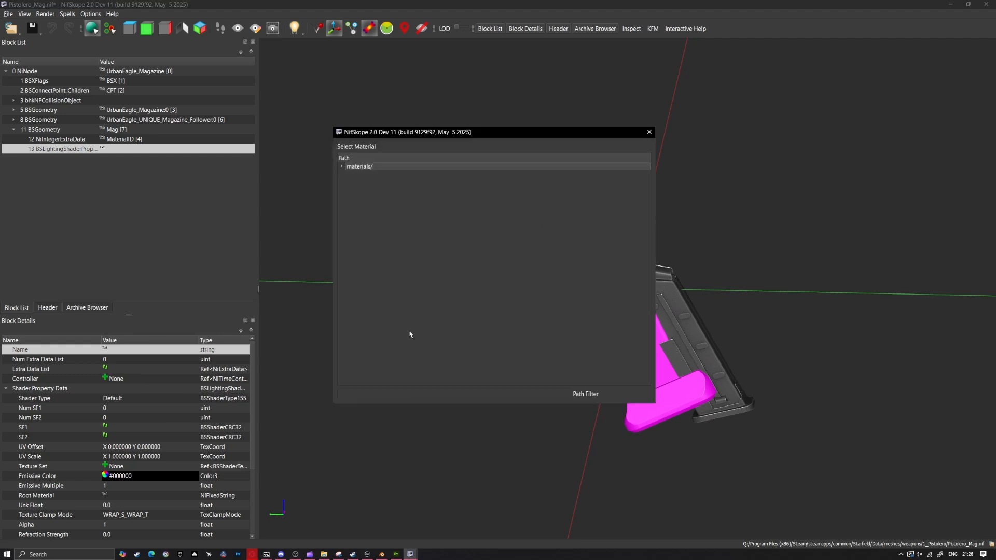
{"action": "left_click", "coordinate": [391, 394]}
{"action": "type", "text": "pistolero"}
{"action": "key", "text": "Return"}
{"action": "double_click", "coordinate": [466, 175]}
{"action": "left_click", "coordinate": [468, 323]}
{"action": "left_click_drag", "start_coordinate": [559, 290], "coordinate": [584, 288]}
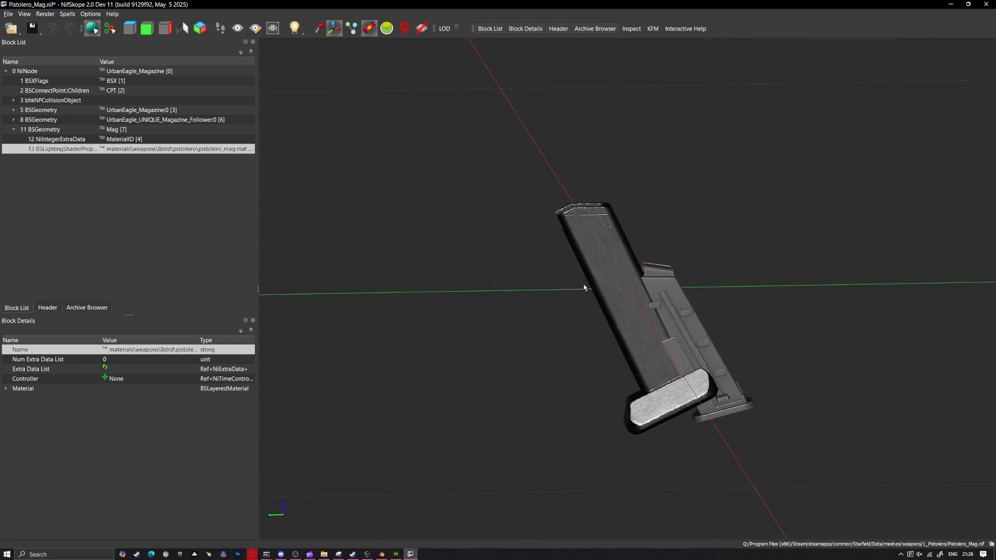
Translate the Mag geometry along Z and Y to align it with the original magazine, and remove the UrbanEagle_Magazine:0 geometry
{"action": "left_click", "coordinate": [581, 288]}
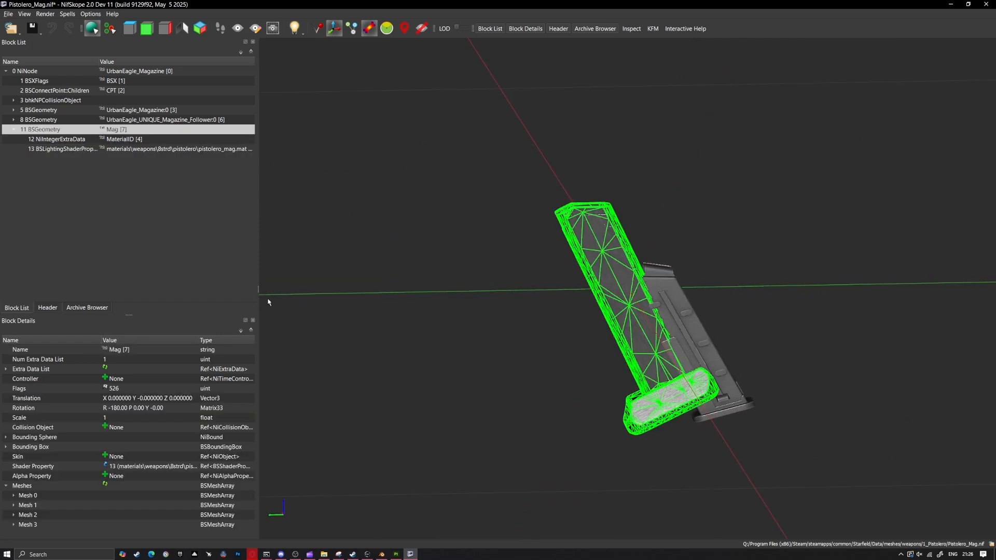
{"action": "right_click", "coordinate": [586, 239]}
{"action": "mouse_move", "coordinate": [607, 243]}
{"action": "left_click", "coordinate": [666, 278]}
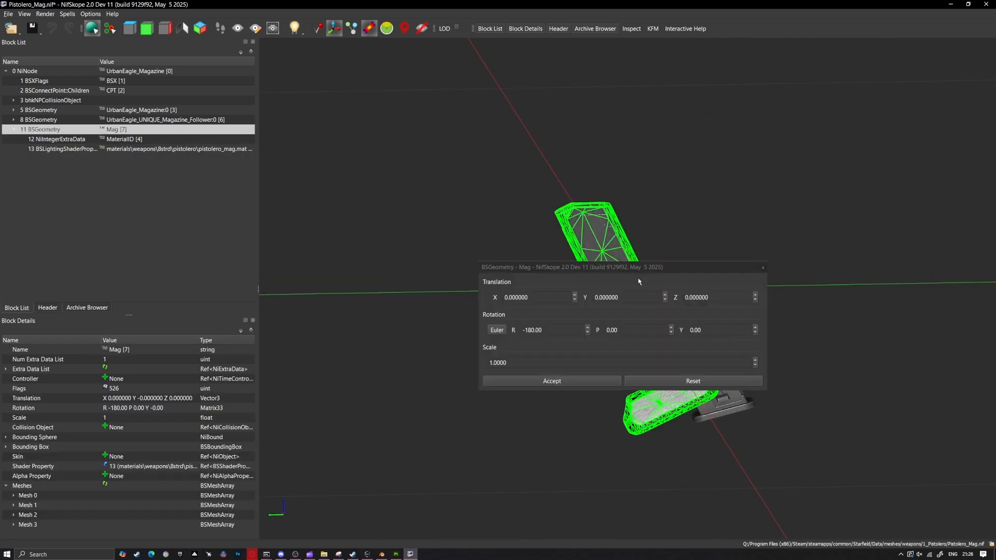
{"action": "left_click_drag", "start_coordinate": [603, 266], "coordinate": [350, 218]}
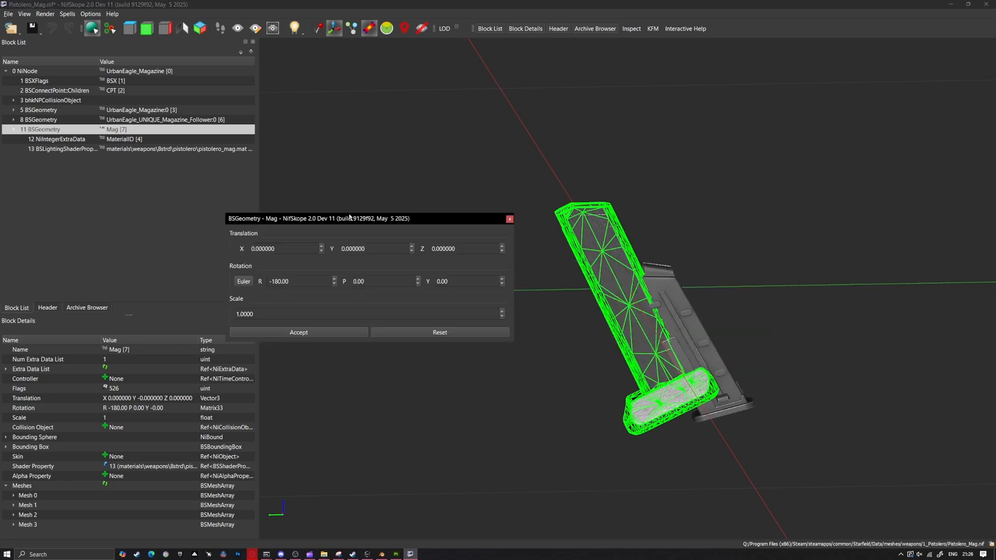
{"action": "left_click", "coordinate": [461, 247]}
{"action": "left_click_drag", "start_coordinate": [461, 248], "coordinate": [378, 242]}
{"action": "type", "text": "-1"}
{"action": "scroll", "coordinate": [494, 250], "scroll_direction": "down", "scroll_amount": 9}
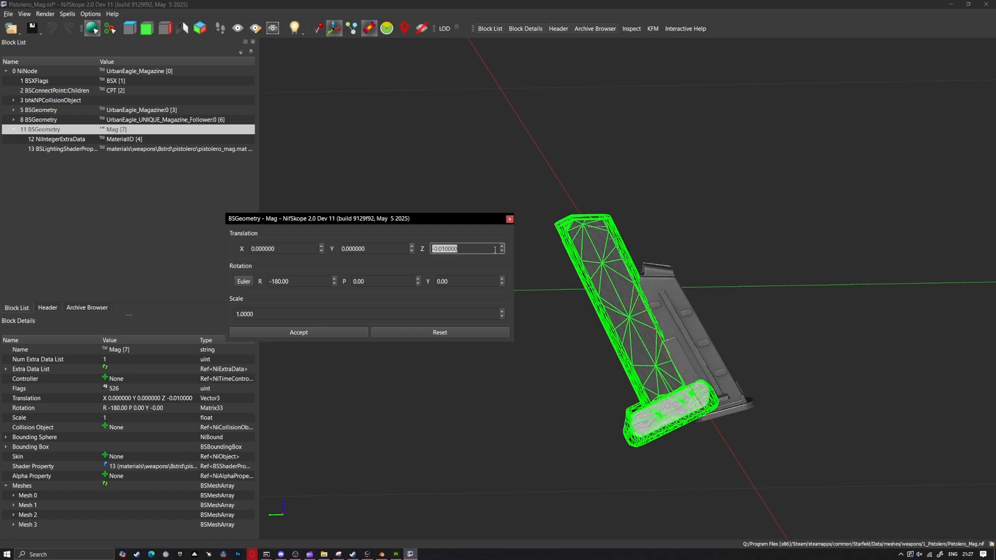
{"action": "scroll", "coordinate": [495, 250], "scroll_direction": "down", "scroll_amount": 2}
{"action": "scroll", "coordinate": [494, 250], "scroll_direction": "up", "scroll_amount": 1}
{"action": "left_click", "coordinate": [364, 250]}
{"action": "scroll", "coordinate": [364, 250], "scroll_direction": "down", "scroll_amount": 1}
{"action": "left_click", "coordinate": [298, 333]}
{"action": "left_click", "coordinate": [48, 112]}
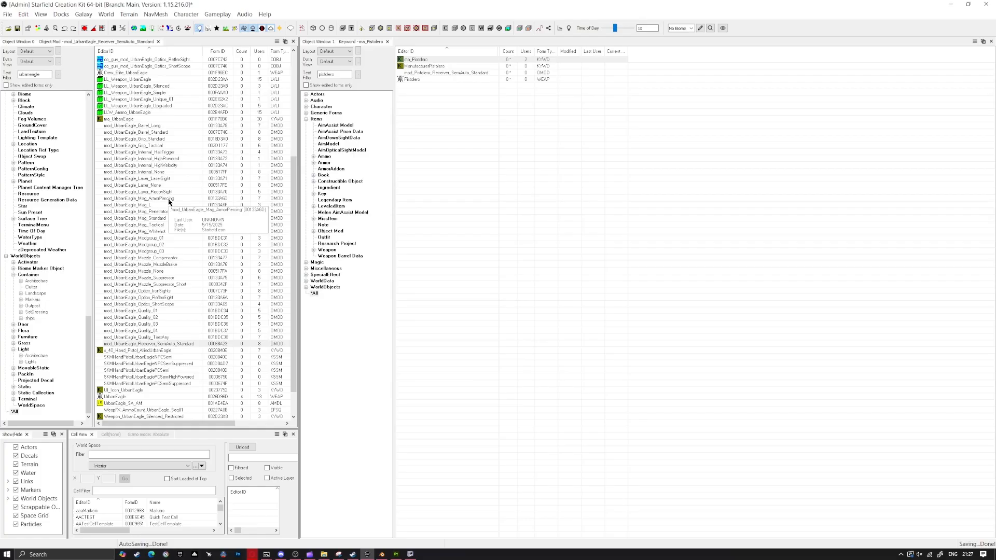
Switch to the Creation Kit, open mod_UrbanEagle_Mag_ArmorPiercing and change its ID to mod_Pistolero_Mag_ArmorPiercing
{"action": "double_click", "coordinate": [169, 200]}
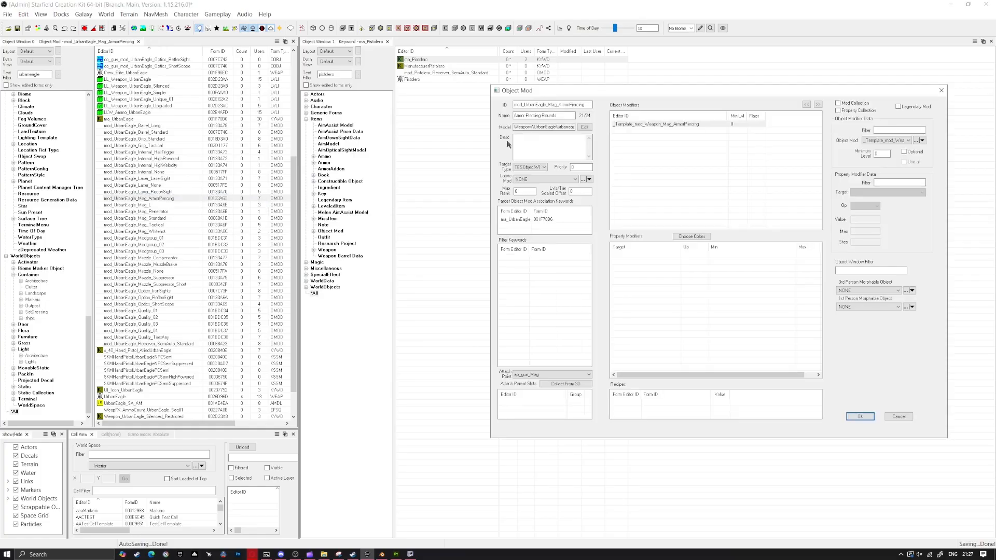
{"action": "key", "text": "BackSpace"}
{"action": "key", "text": "BackSpace"}
{"action": "key", "text": "BackSpace"}
{"action": "key", "text": "BackSpace"}
{"action": "key", "text": "BackSpace"}
{"action": "key", "text": "BackSpace"}
{"action": "key", "text": "BackSpace"}
{"action": "key", "text": "BackSpace"}
{"action": "key", "text": "BackSpace"}
{"action": "key", "text": "BackSpace"}
{"action": "type", "text": "Pistolero"}
Set the magazine mod's model to Pistolero_Mag.nif from the 1_pistolero weapons folder
{"action": "left_click", "coordinate": [581, 128]}
{"action": "left_click", "coordinate": [464, 214]}
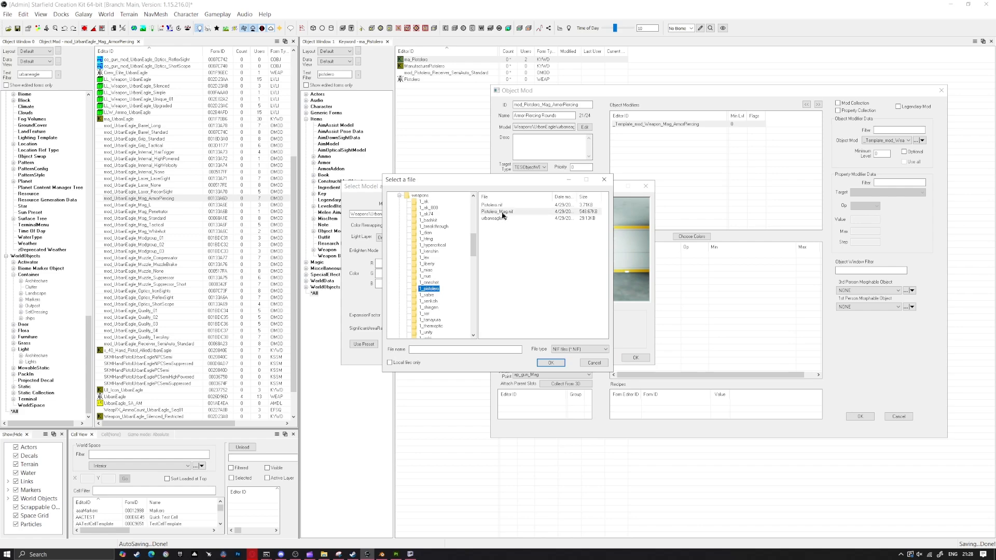
{"action": "double_click", "coordinate": [501, 213]}
{"action": "left_click", "coordinate": [635, 358]}
Replace the magazine mod's ma_UrbanEagle association keyword with ma_Pistolero and save it as a new form
{"action": "left_click_drag", "start_coordinate": [530, 105], "coordinate": [451, 179]}
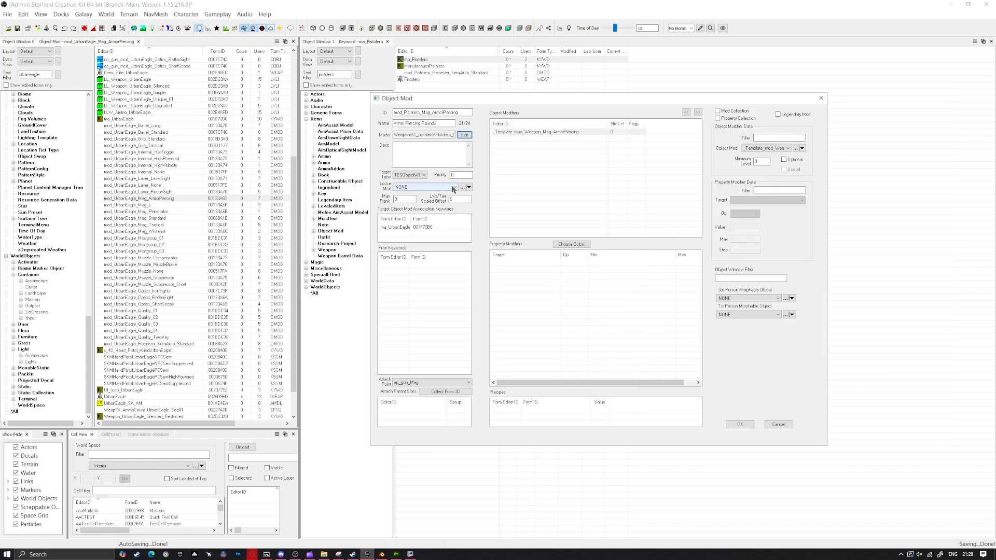
{"action": "right_click", "coordinate": [399, 232]}
{"action": "right_click", "coordinate": [401, 228]}
{"action": "left_click", "coordinate": [417, 268]}
{"action": "left_click_drag", "start_coordinate": [445, 101], "coordinate": [613, 95]}
{"action": "left_click_drag", "start_coordinate": [423, 59], "coordinate": [570, 221]}
{"action": "left_click_drag", "start_coordinate": [659, 94], "coordinate": [408, 111]}
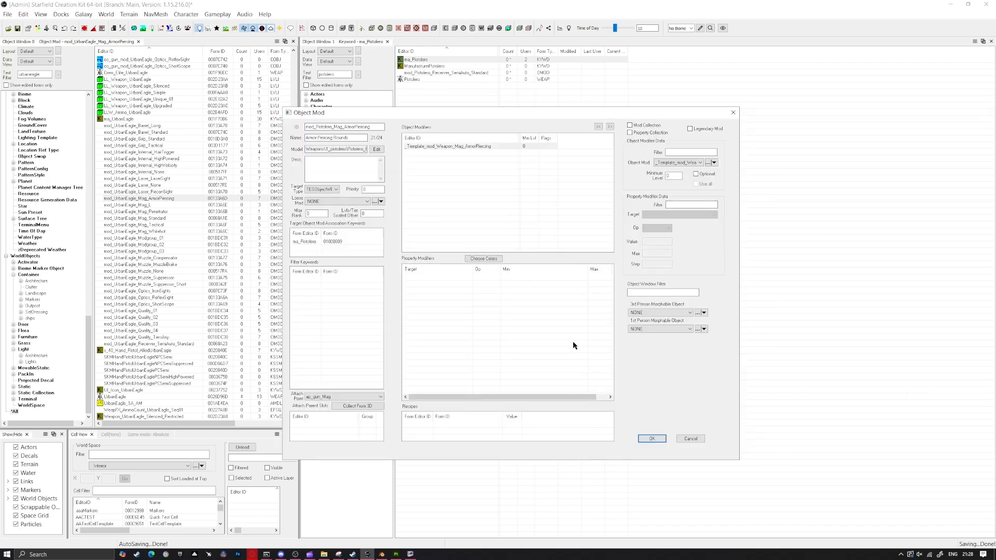
{"action": "left_click", "coordinate": [651, 436]}
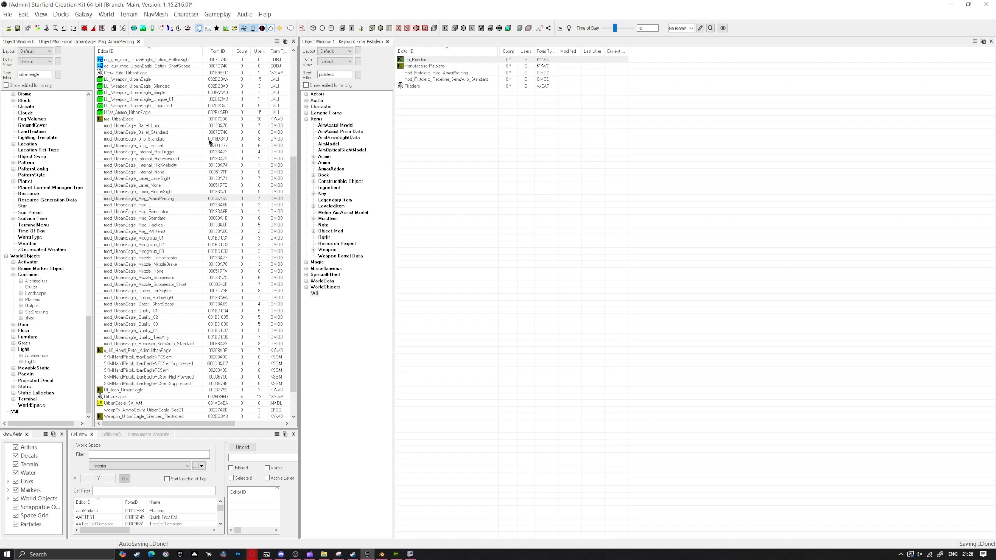
Open the Pistolero weapon record and show its Mods settings
{"action": "scroll", "coordinate": [216, 158], "scroll_direction": "down", "scroll_amount": 2}
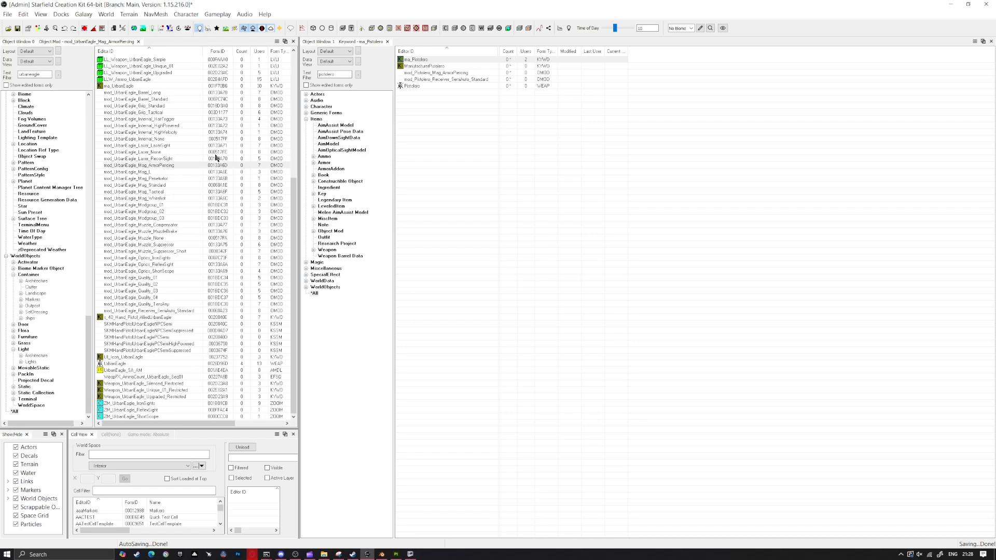
{"action": "scroll", "coordinate": [215, 158], "scroll_direction": "up", "scroll_amount": 10}
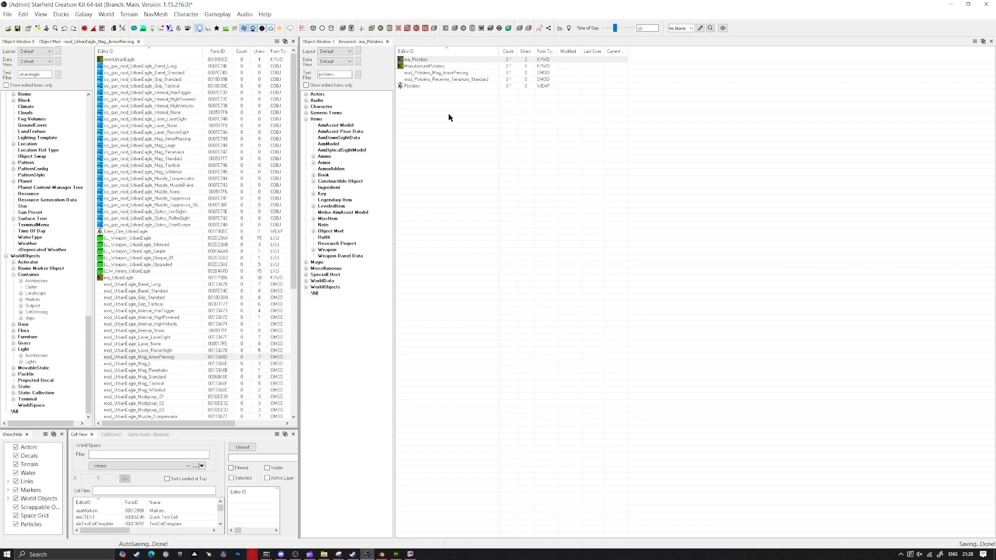
{"action": "left_click", "coordinate": [420, 86]}
{"action": "double_click", "coordinate": [424, 86]}
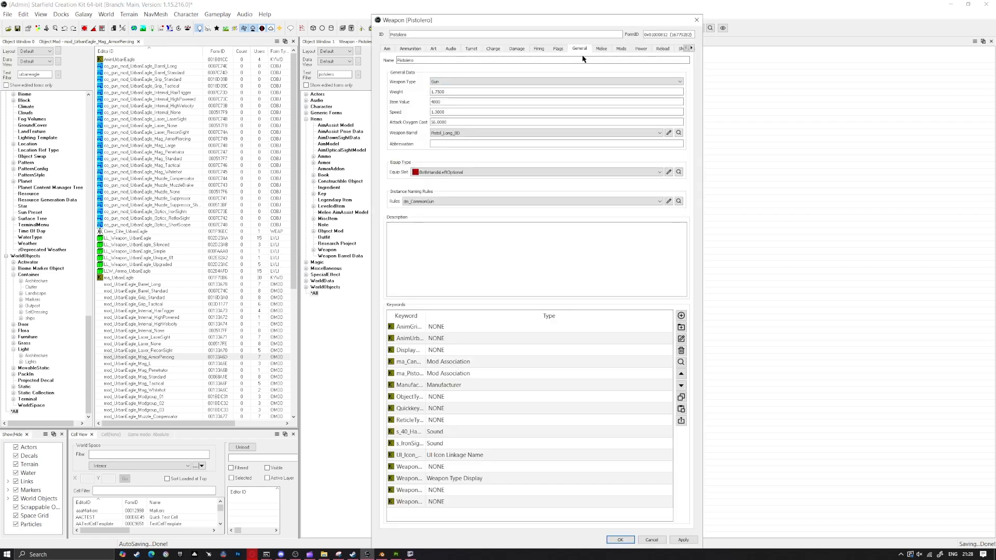
{"action": "left_click", "coordinate": [599, 49]}
{"action": "left_click", "coordinate": [627, 50]}
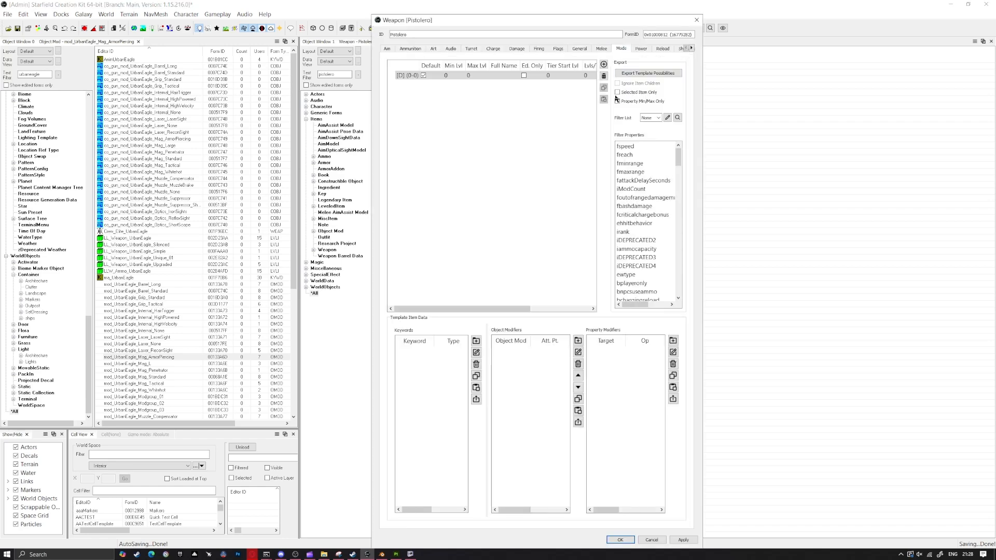
Add the Pistolero armor-piercing magazine and semi-auto receiver mods to the default template's object modifiers, and save the weapon record
{"action": "left_click_drag", "start_coordinate": [496, 23], "coordinate": [692, 37]}
{"action": "left_click", "coordinate": [426, 73]}
{"action": "left_click", "coordinate": [426, 80], "text": "shift"}
{"action": "left_click_drag", "start_coordinate": [426, 80], "coordinate": [722, 413]}
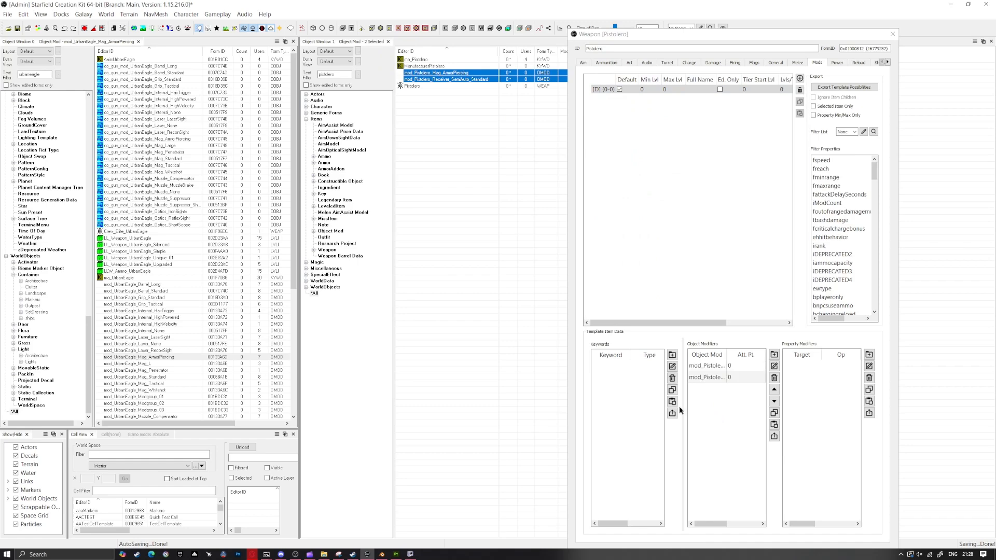
{"action": "left_click_drag", "start_coordinate": [748, 40], "coordinate": [591, 21]}
{"action": "left_click", "coordinate": [724, 535]}
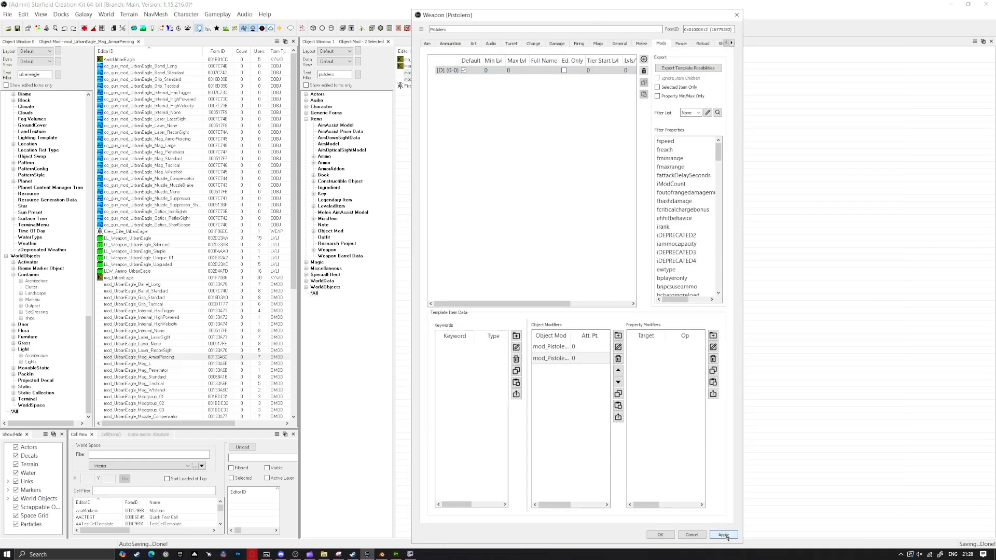
{"action": "left_click", "coordinate": [660, 535]}
In Starfield's console, look up "pistolero" and add the weapon with player.additem 2800080a
{"action": "type", "text": "ro"}
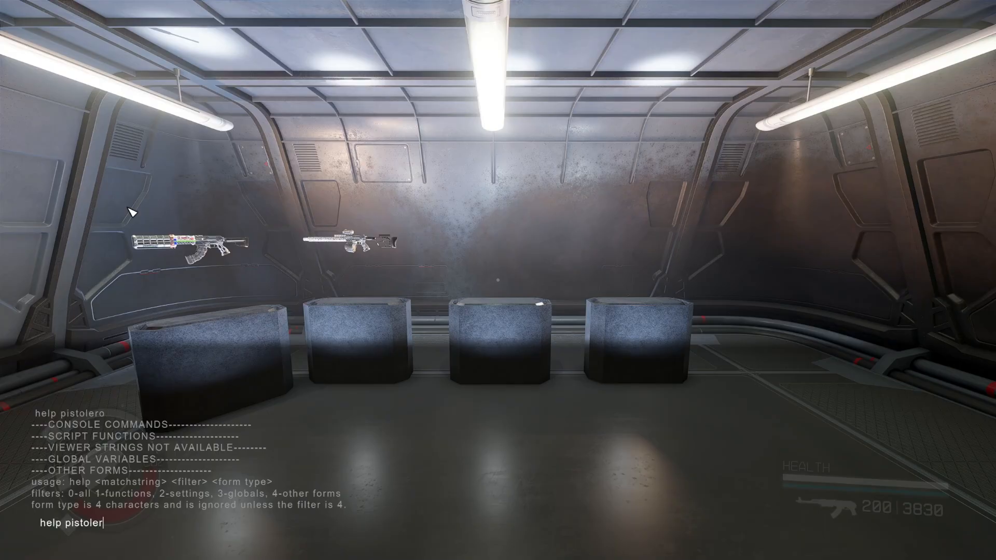
{"action": "key", "text": "Return"}
{"action": "type", "text": "player.add"}
{"action": "key", "text": "BackSpace"}
{"action": "type", "text": "item 28"}
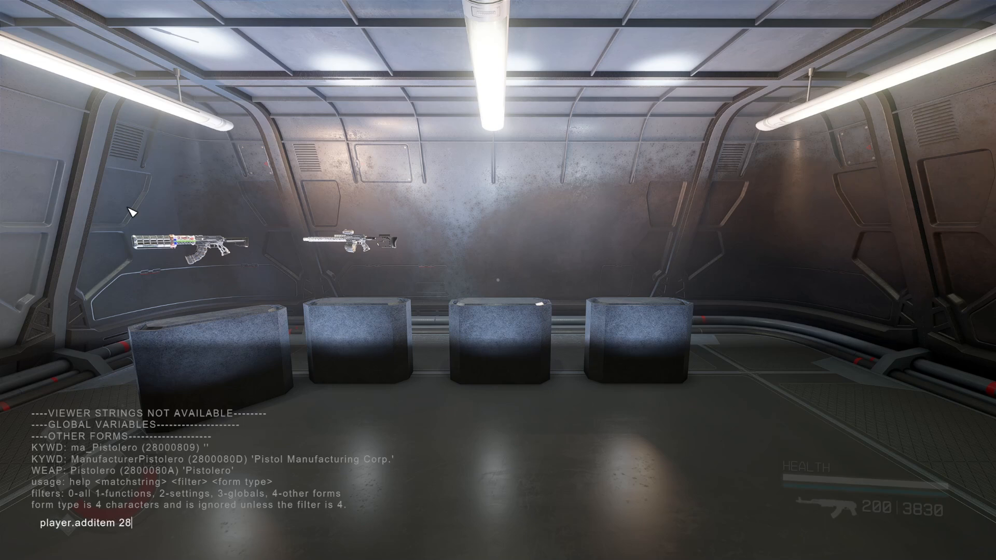
{"action": "type", "text": "00080a"}
{"action": "key", "text": "Return"}
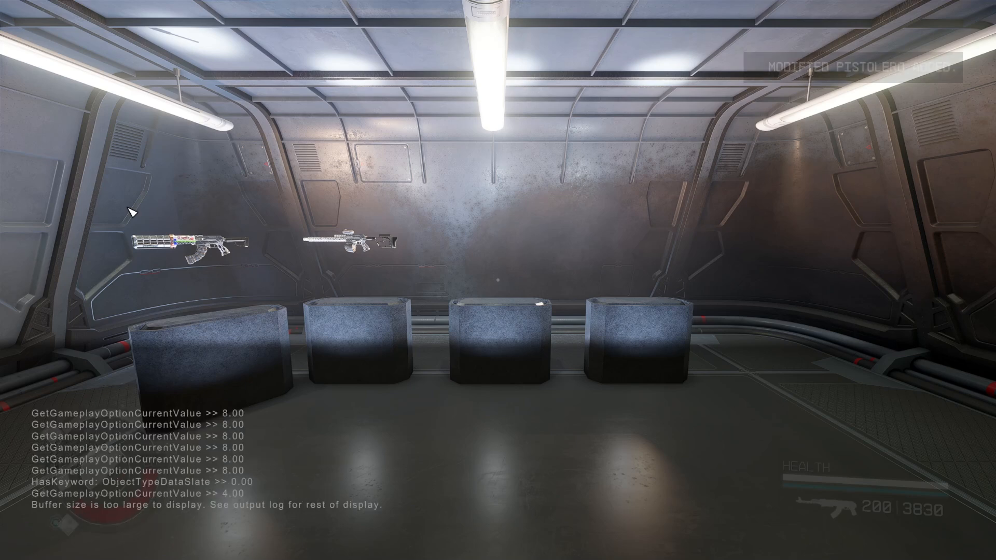
{"action": "key", "text": "grave"}
Equip the Modified Pistolero from the inventory and return to the game view
{"action": "key", "text": "i"}
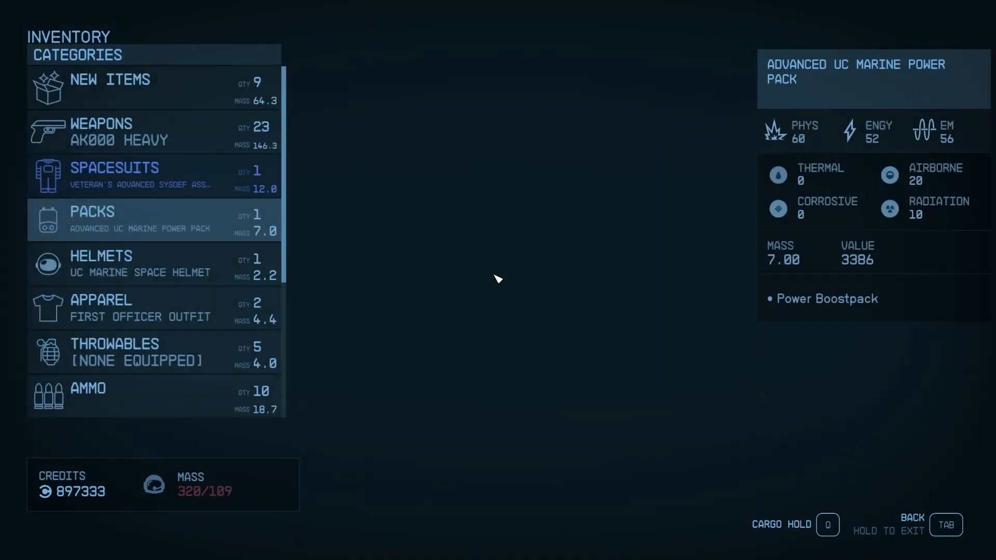
{"action": "left_click", "coordinate": [170, 128]}
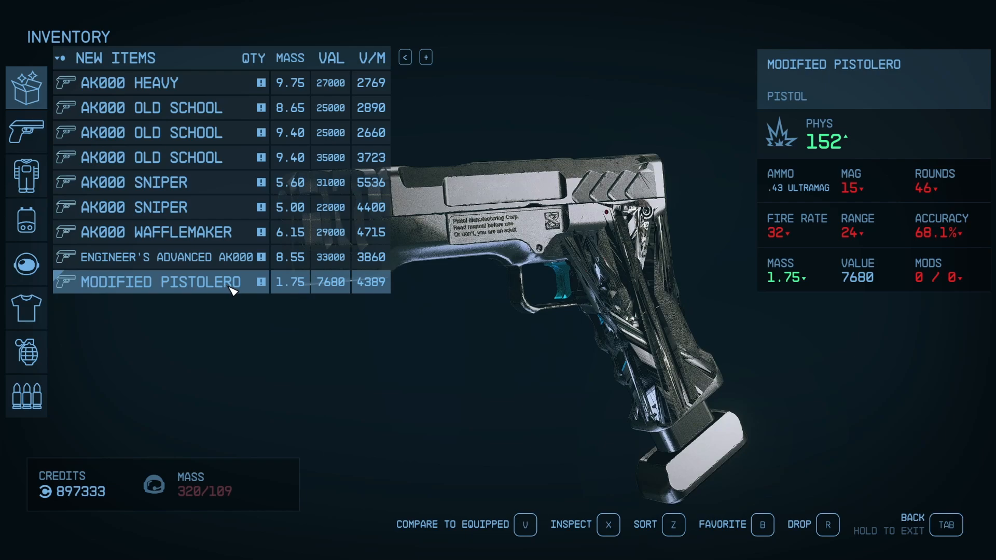
{"action": "key", "text": "Tab"}
{"action": "key", "text": "Tab"}
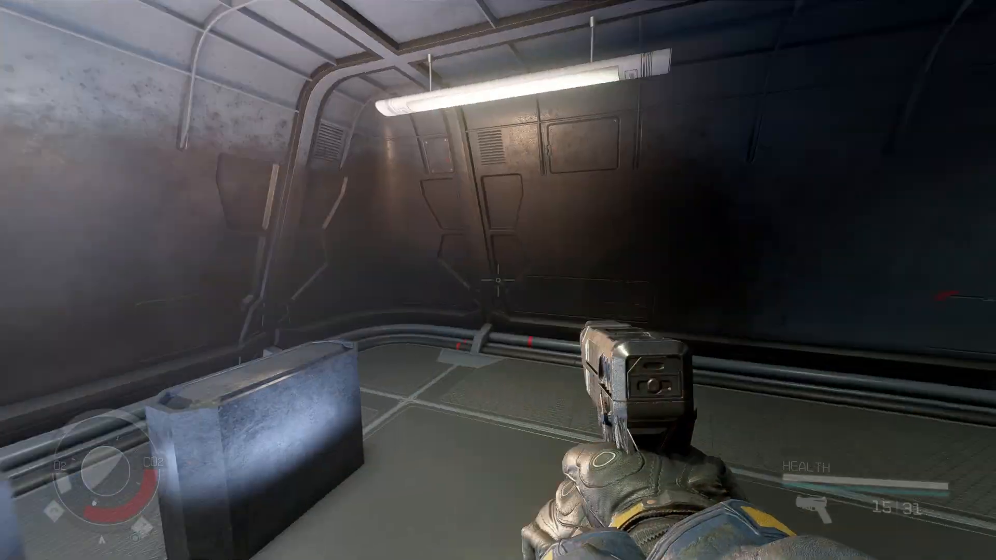
Test-fire and reload the Pistolero in-game, and inspect its model in the inventory
{"action": "left_click", "coordinate": [498, 280]}
{"action": "left_click", "coordinate": [497, 280]}
{"action": "left_click", "coordinate": [498, 280]}
{"action": "key", "text": "r"}
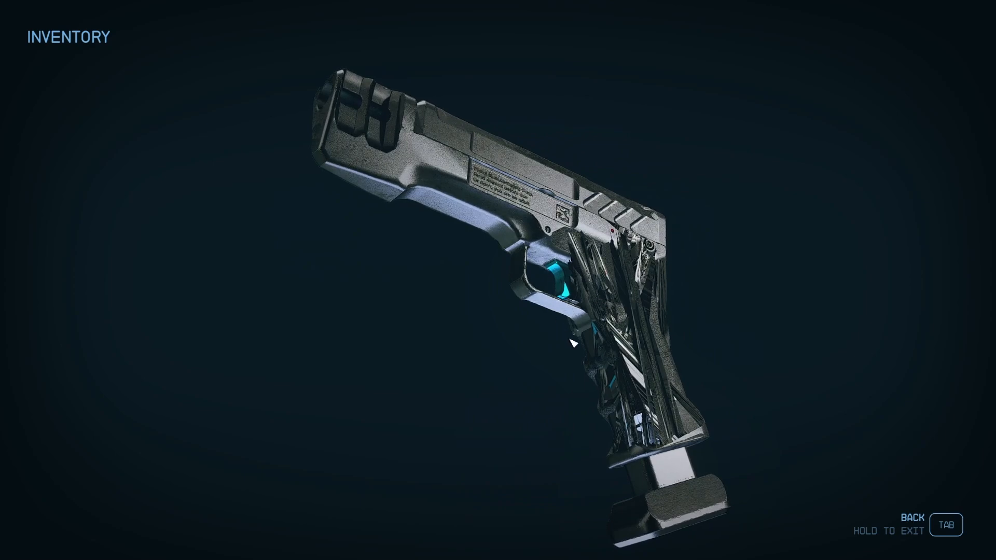
{"action": "key", "text": "Tab"}
{"action": "key", "text": "Tab"}
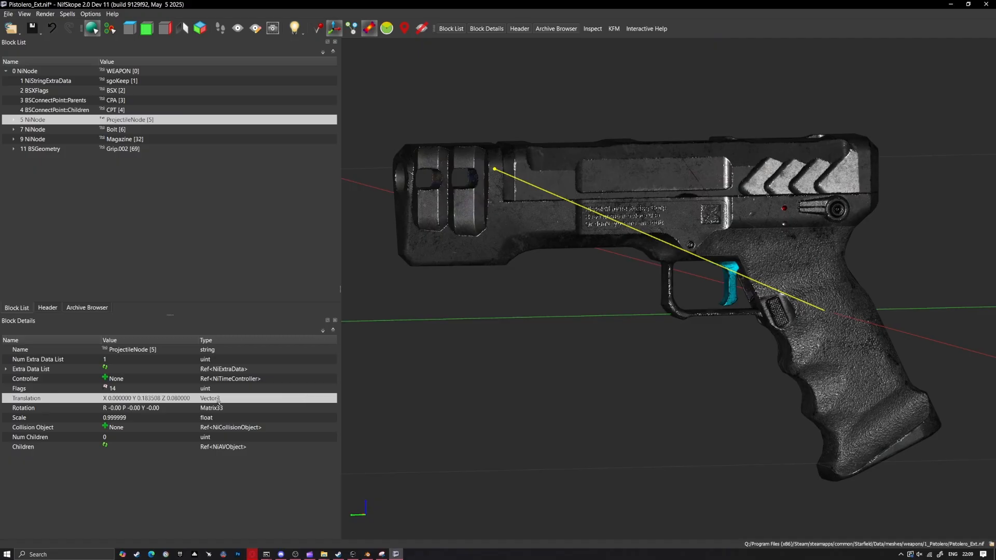
Set the ProjectileNode's Z translation to 0.075 and adjust its Y translation along the barrel
{"action": "type", "text": "075"}
{"action": "key", "text": "Return"}
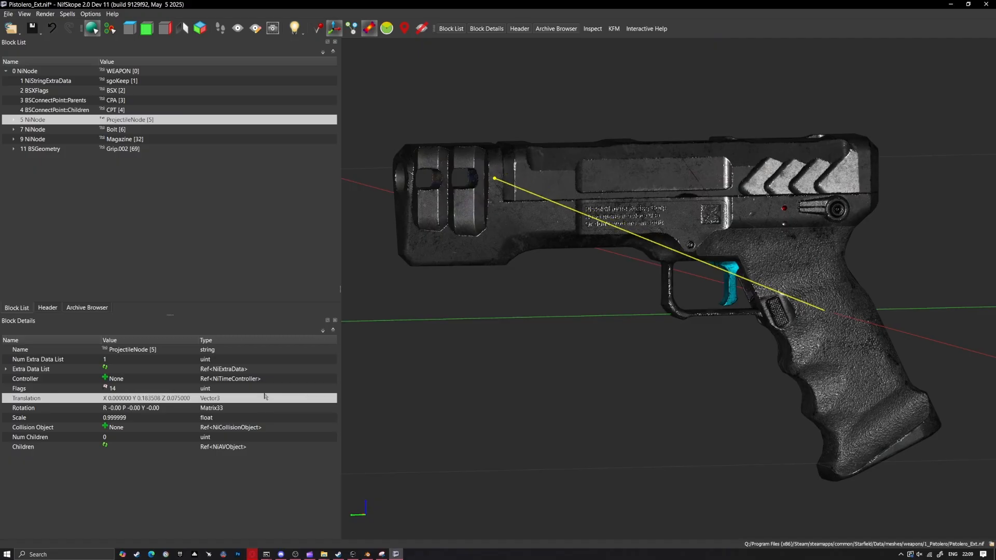
{"action": "mouse_move", "coordinate": [416, 329]}
{"action": "left_mouse_down"}
{"action": "mouse_move", "coordinate": [478, 324]}
{"action": "mouse_move", "coordinate": [419, 326]}
{"action": "left_mouse_up"}
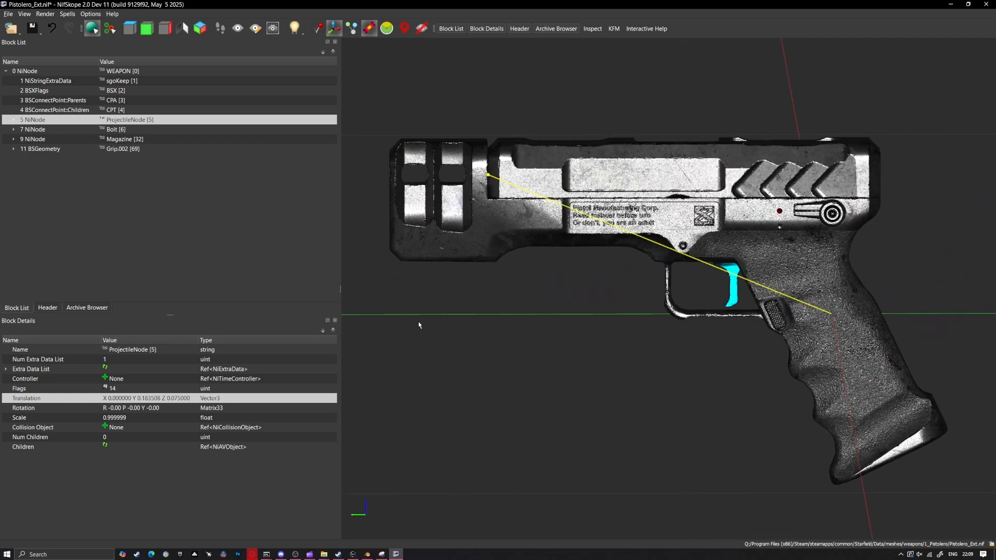
{"action": "double_click", "coordinate": [150, 398]}
{"action": "scroll", "coordinate": [151, 402], "scroll_direction": "down", "scroll_amount": 2}
{"action": "key", "text": "Return"}
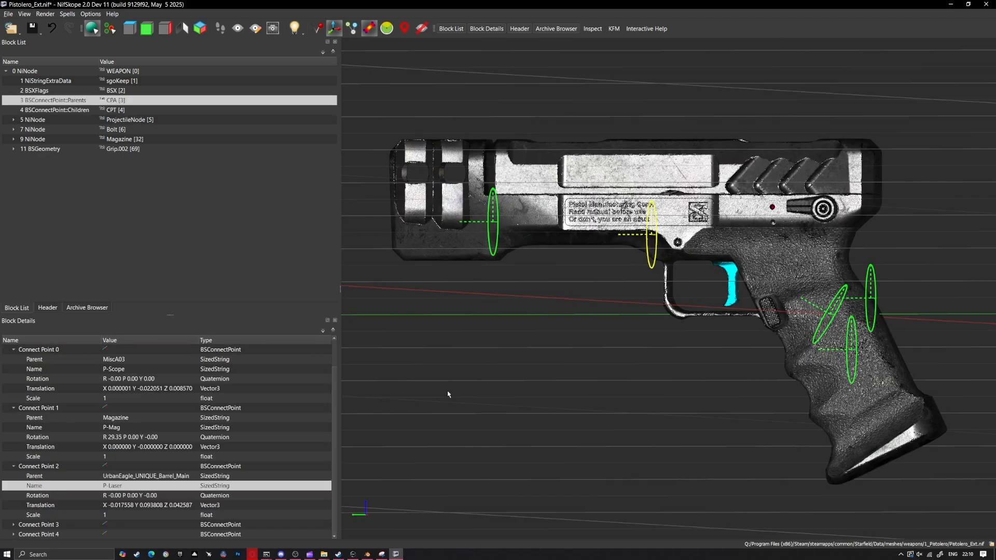
{"action": "left_click_drag", "start_coordinate": [448, 395], "coordinate": [505, 400]}
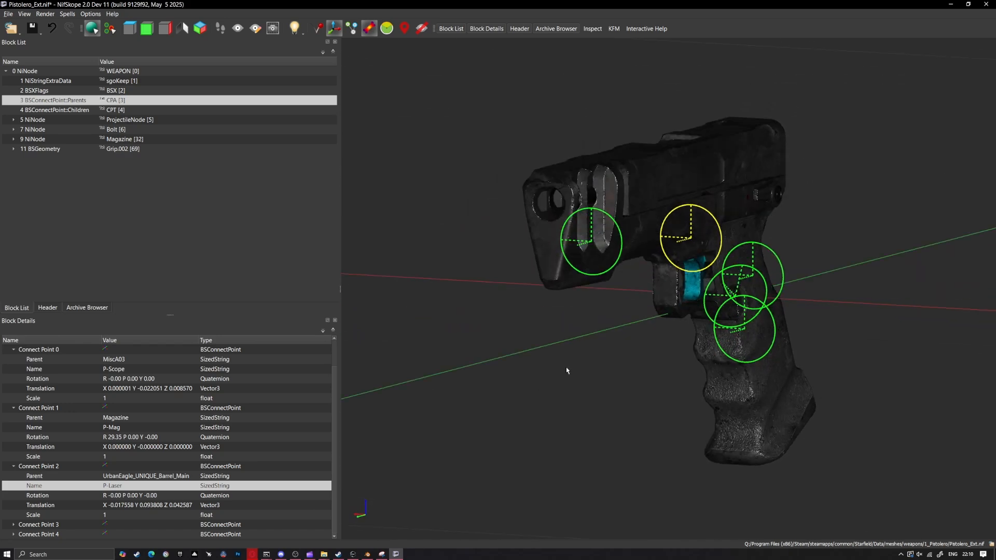
Set the P-Laser connect point's X translation to 0 and open its Z translation for editing
{"action": "double_click", "coordinate": [124, 506]}
{"action": "type", "text": "0"}
{"action": "key", "text": "Return"}
{"action": "double_click", "coordinate": [179, 505]}
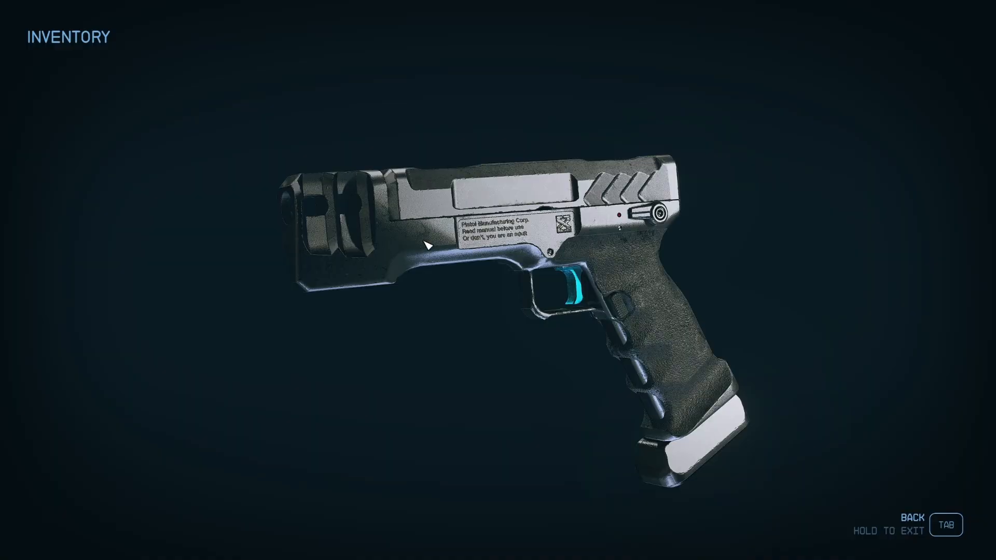
Switch to Starfield and inspect the Pistolero at the character's side from a rotated camera view
{"action": "mouse_move", "coordinate": [424, 241]}
{"action": "left_mouse_down"}
{"action": "mouse_move", "coordinate": [358, 238]}
{"action": "mouse_move", "coordinate": [446, 241]}
{"action": "mouse_move", "coordinate": [407, 241]}
{"action": "left_mouse_up"}
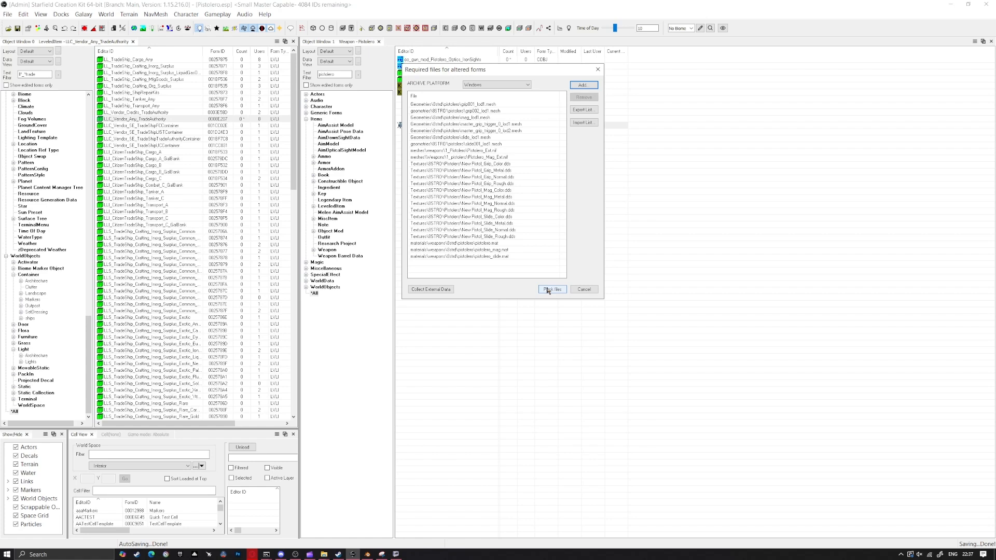
In the Creation Kit, pack the required Pistolero files for Windows and convert the active plugin to a Small Master file
{"action": "left_click", "coordinate": [551, 289]}
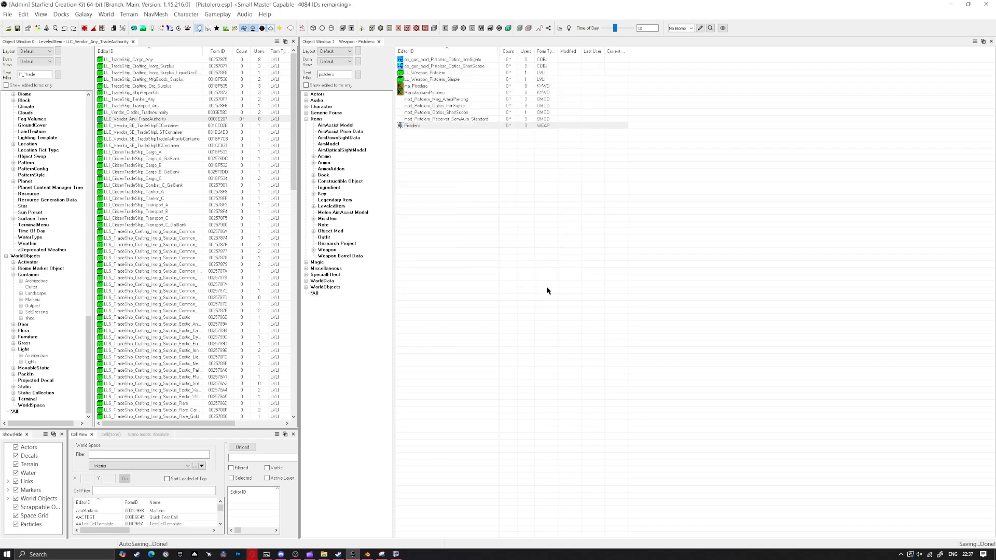
{"action": "left_click", "coordinate": [7, 14]}
{"action": "mouse_move", "coordinate": [63, 97]}
{"action": "left_click", "coordinate": [180, 97]}
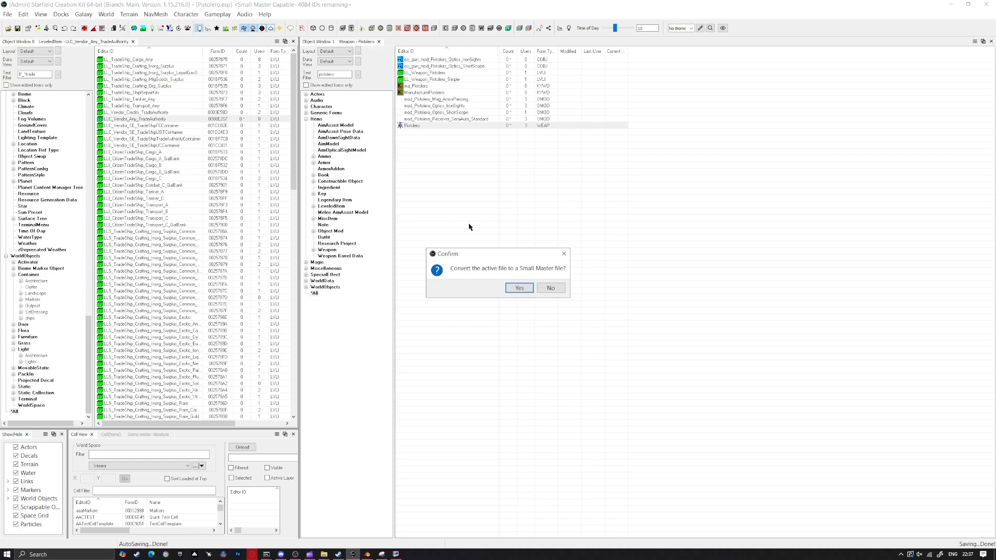
{"action": "left_click", "coordinate": [532, 290]}
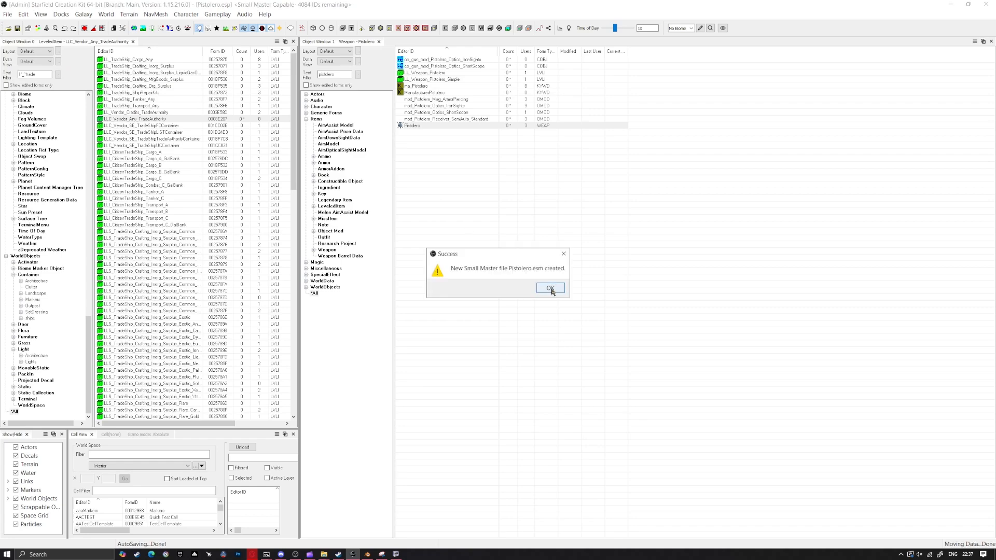
{"action": "left_click", "coordinate": [550, 288]}
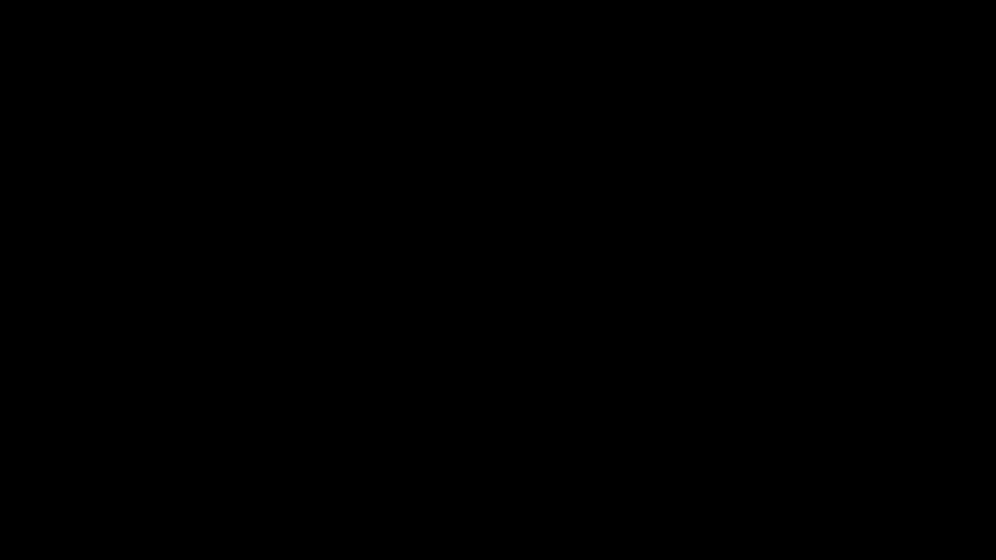